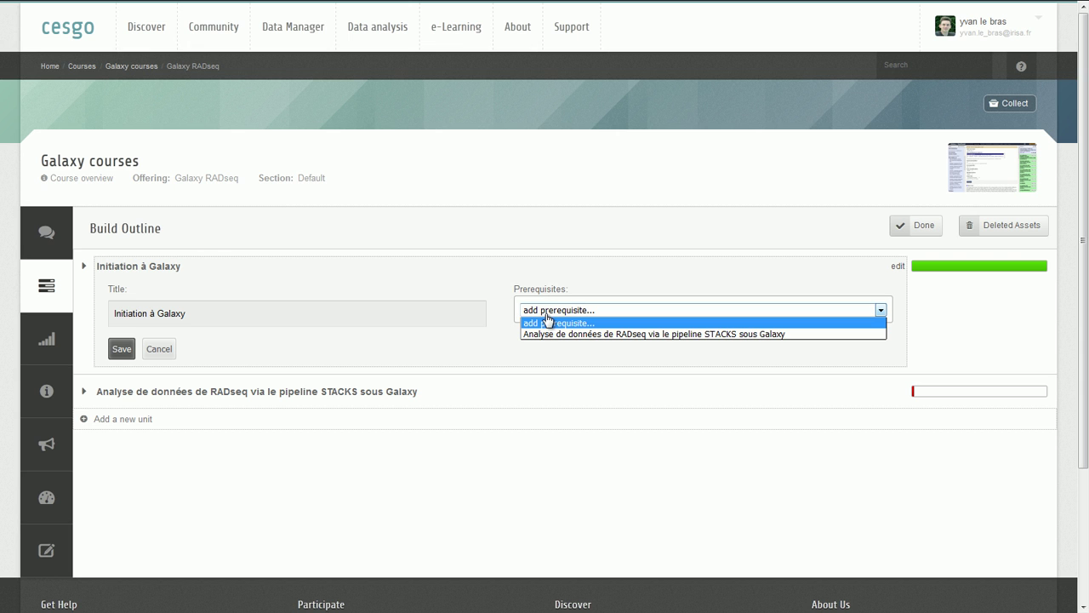
- Check the prerequisite settings of the Initiation à Galaxy unit and of the RADseq STACKS analysis unit
click(547, 321)
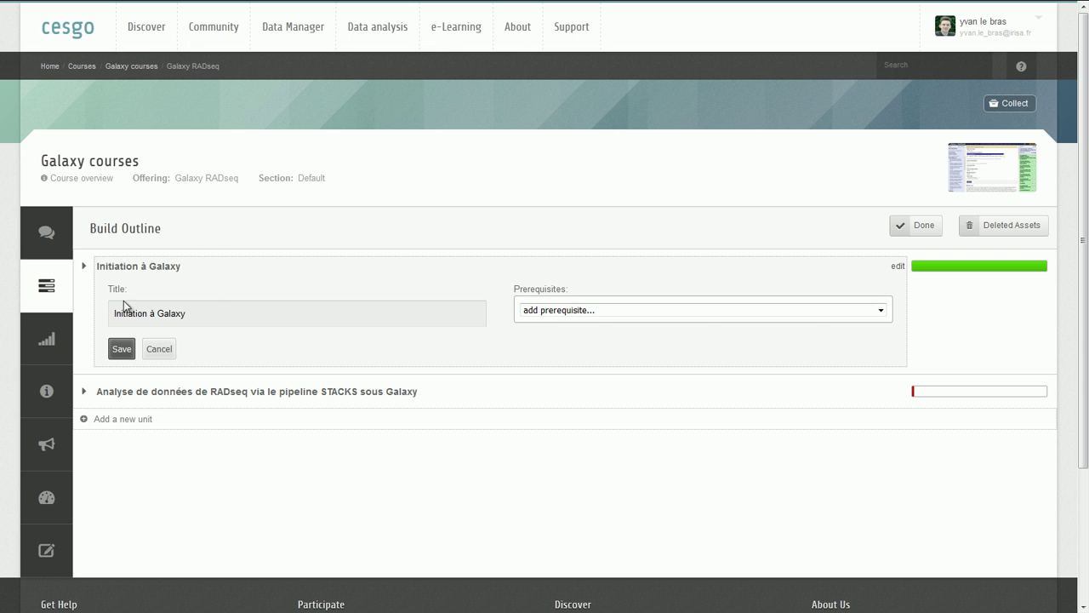
click(116, 397)
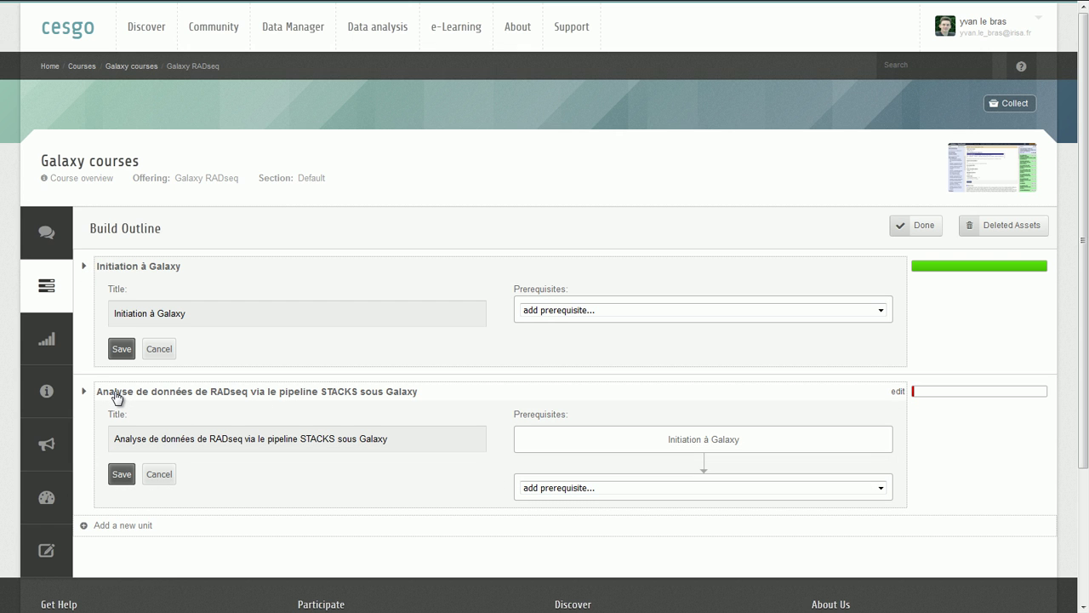
mouse_move(579, 434)
- Close the Initiation à Galaxy unit's settings, expand its contents and preview the 00_Initiation_Galaxy presentation file
click(109, 269)
click(86, 267)
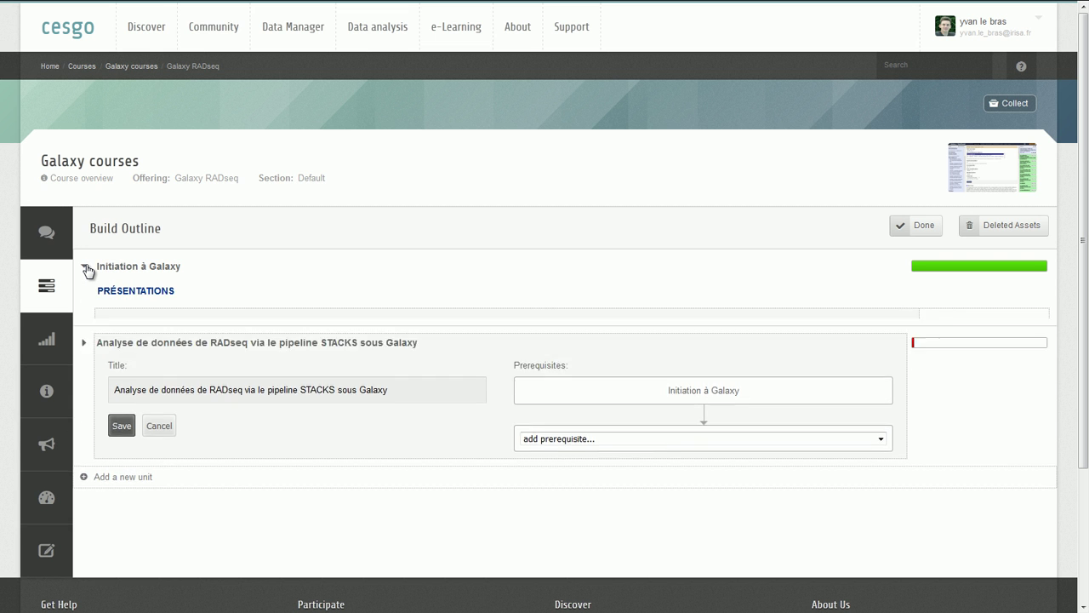
scroll(87, 270, down, 3)
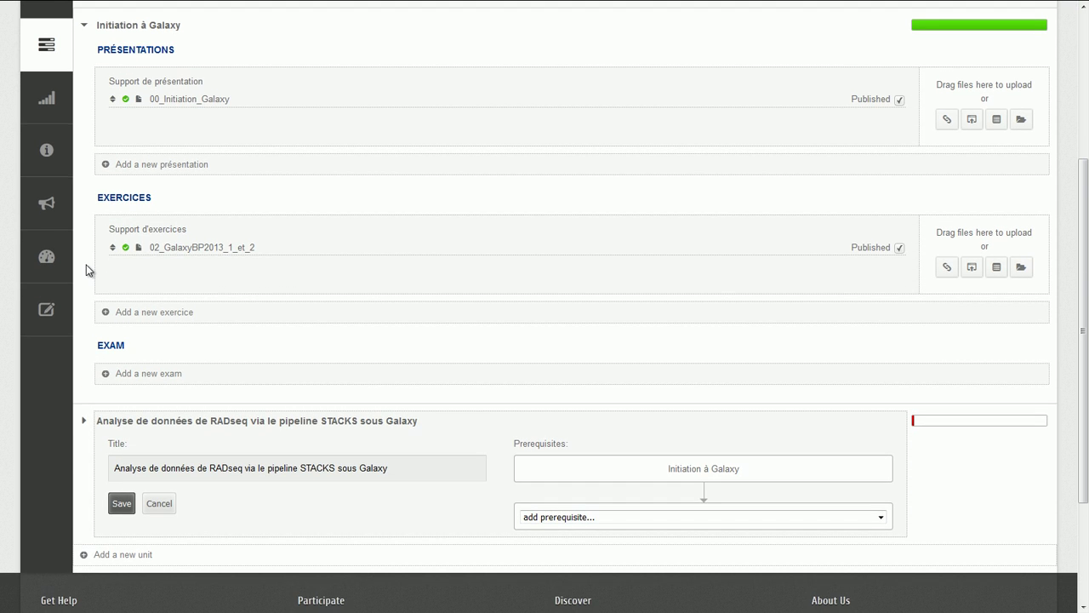
mouse_move(194, 105)
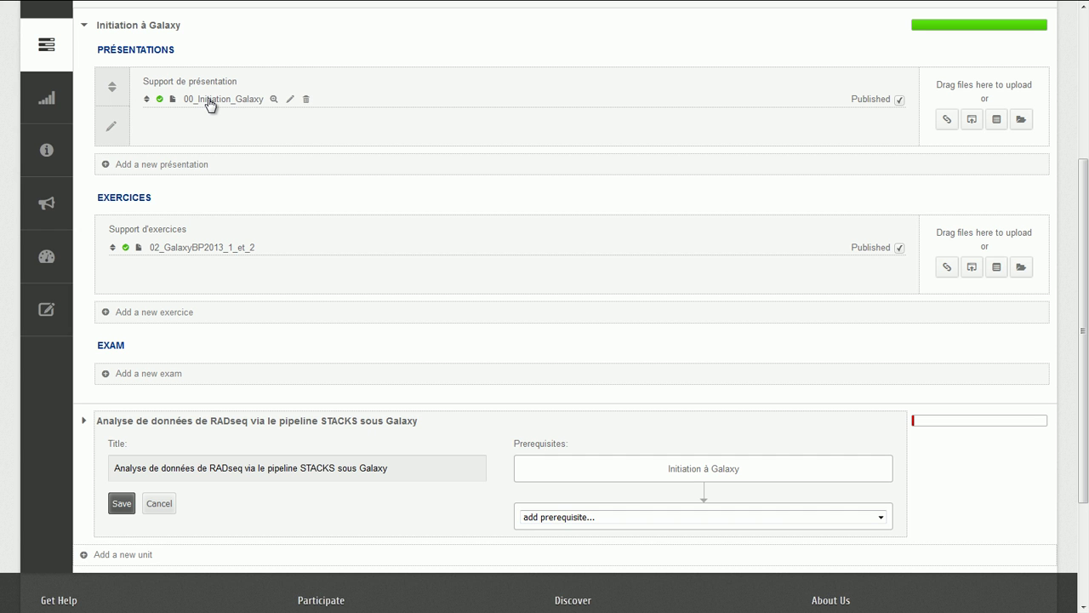
click(273, 99)
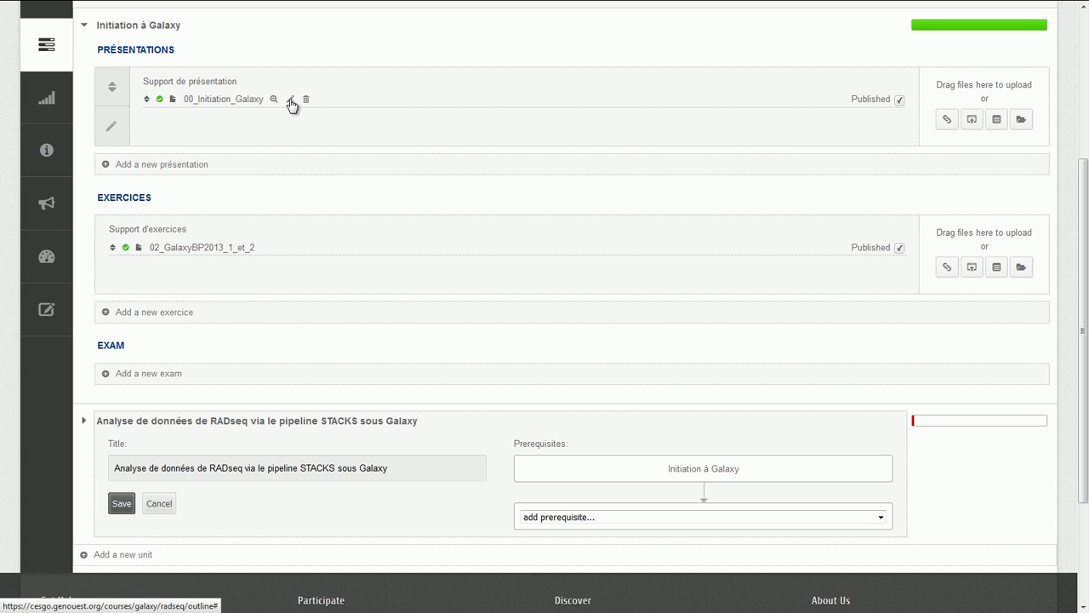
- Inspect the Type, Subtype and Attach to options of the 00_Initiation_Galaxy asset, then cancel the edit
click(290, 100)
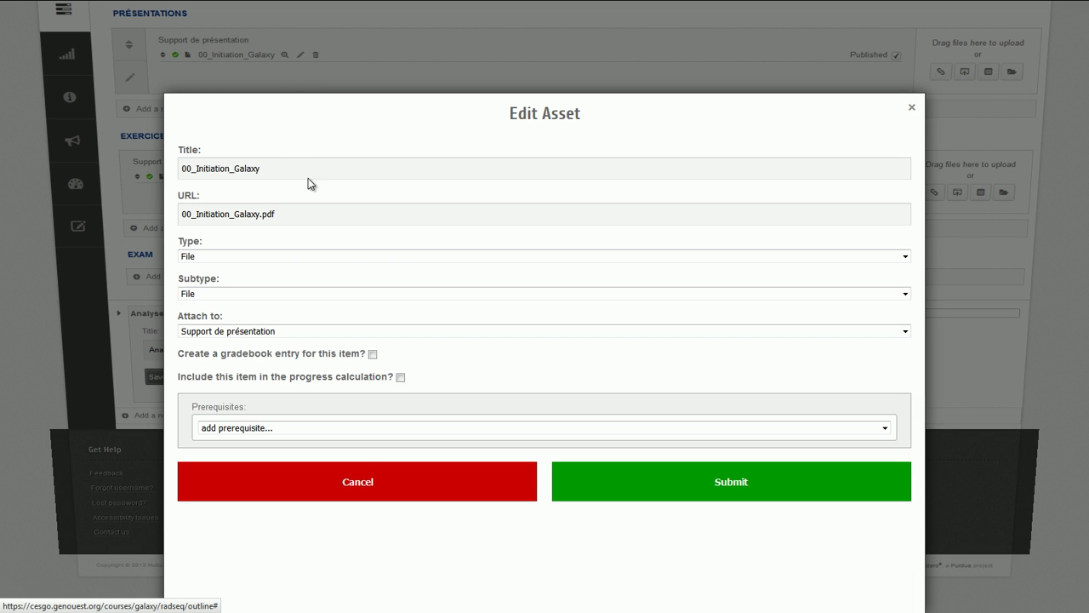
click(320, 263)
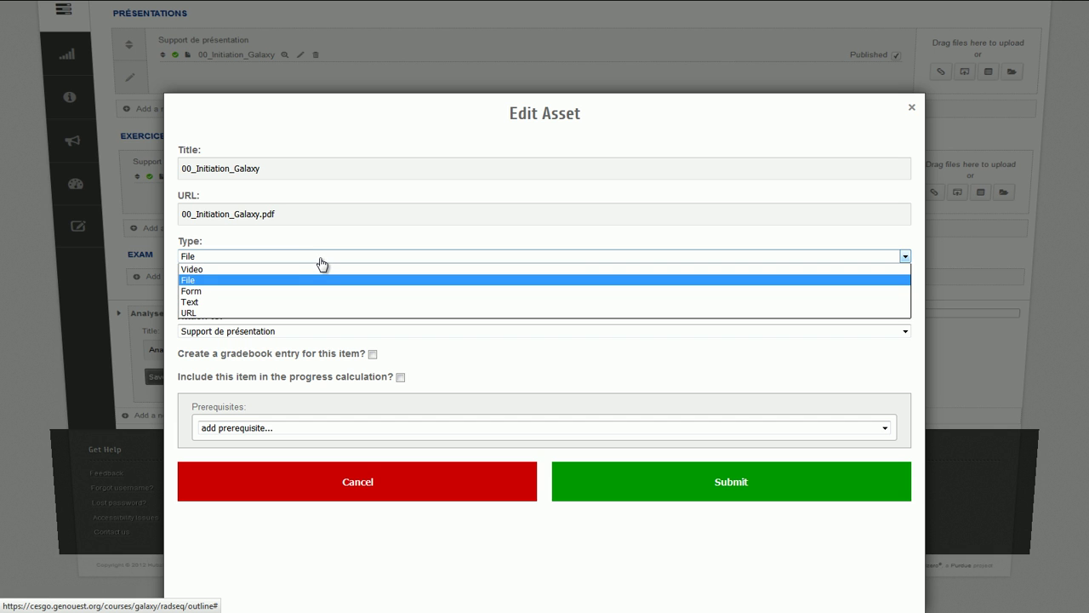
click(321, 260)
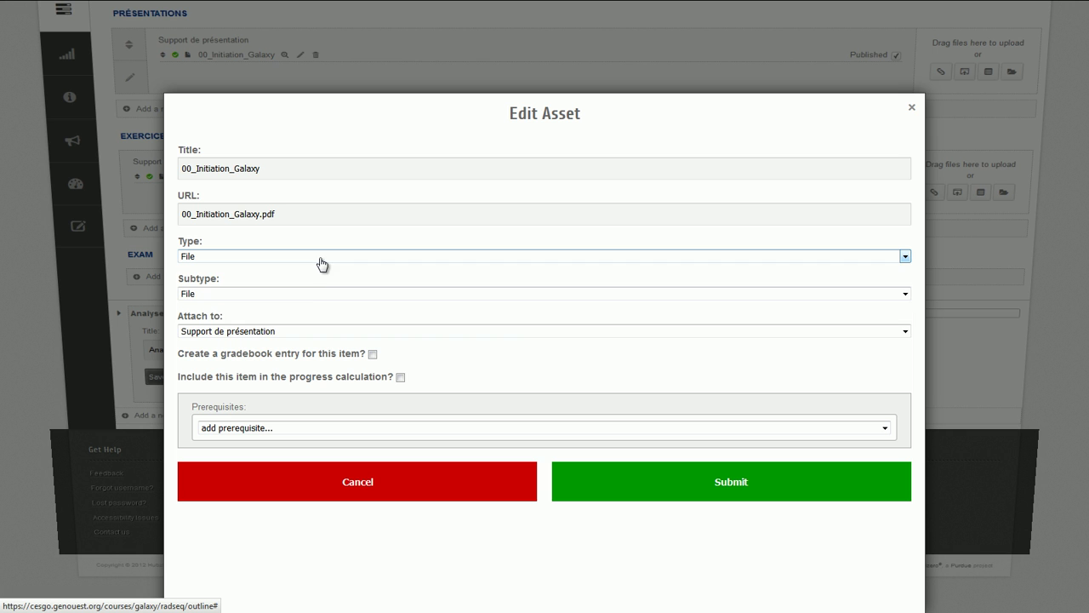
click(323, 293)
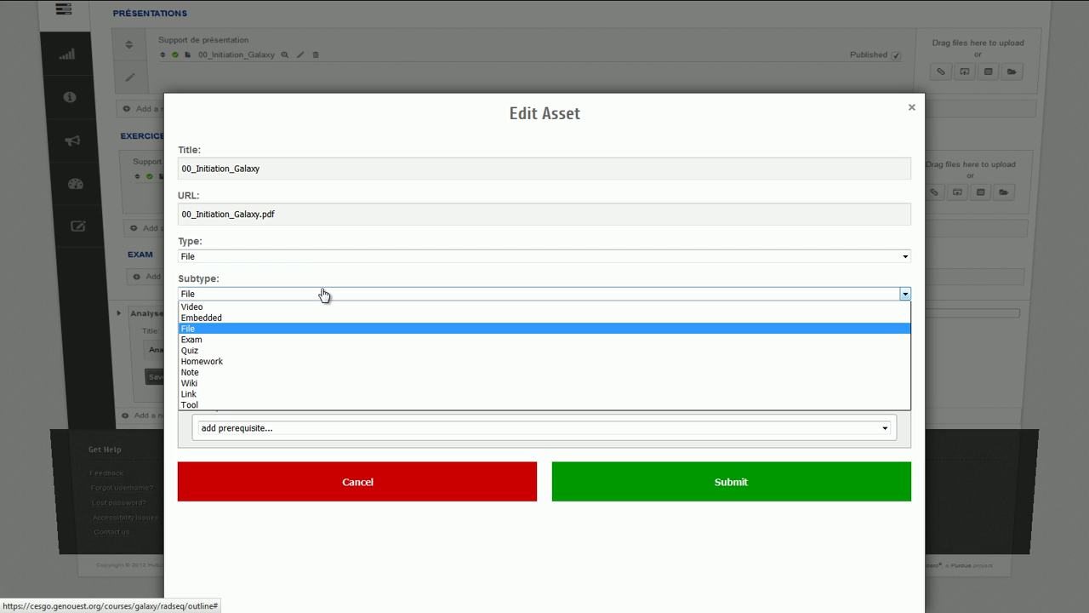
click(324, 293)
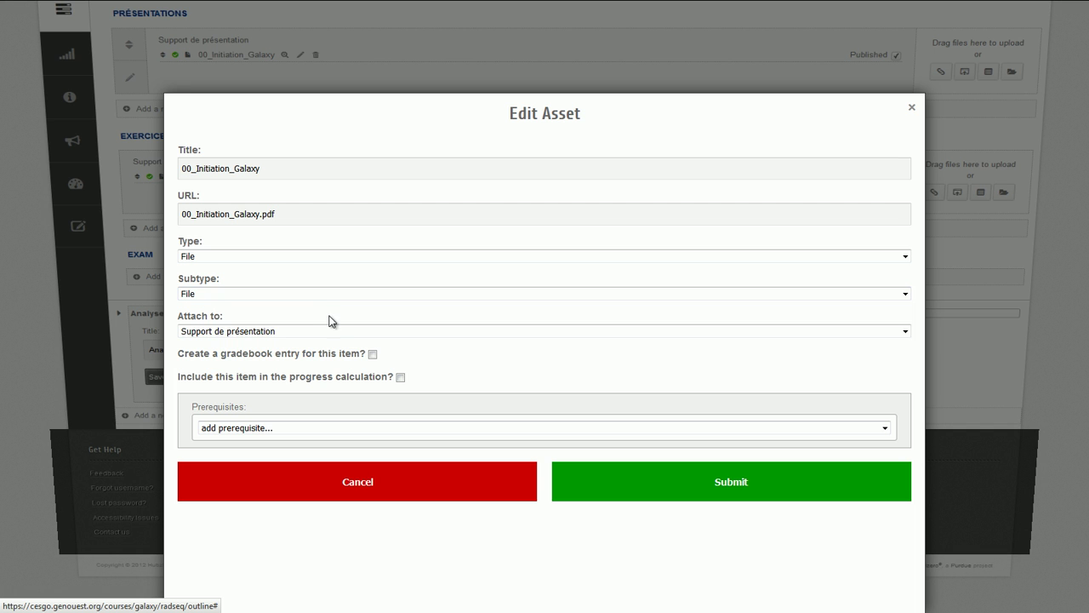
click(331, 330)
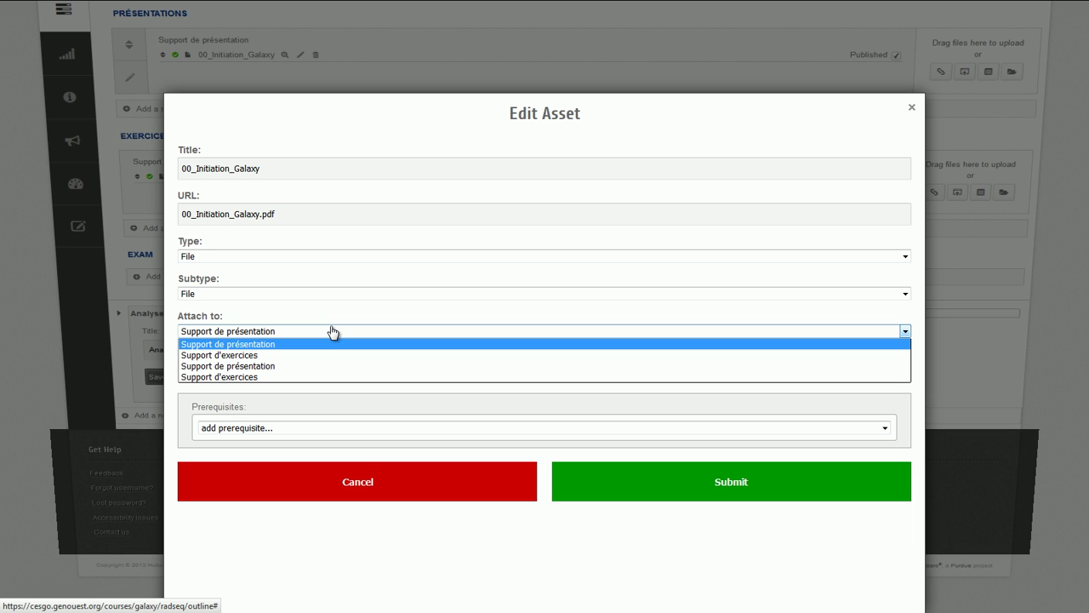
click(331, 330)
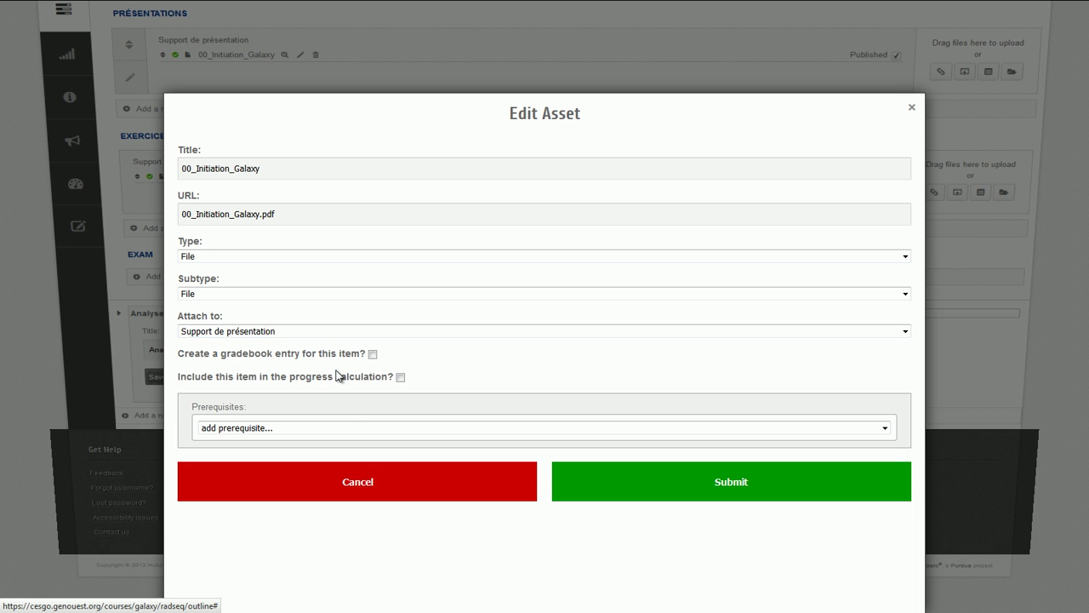
click(379, 482)
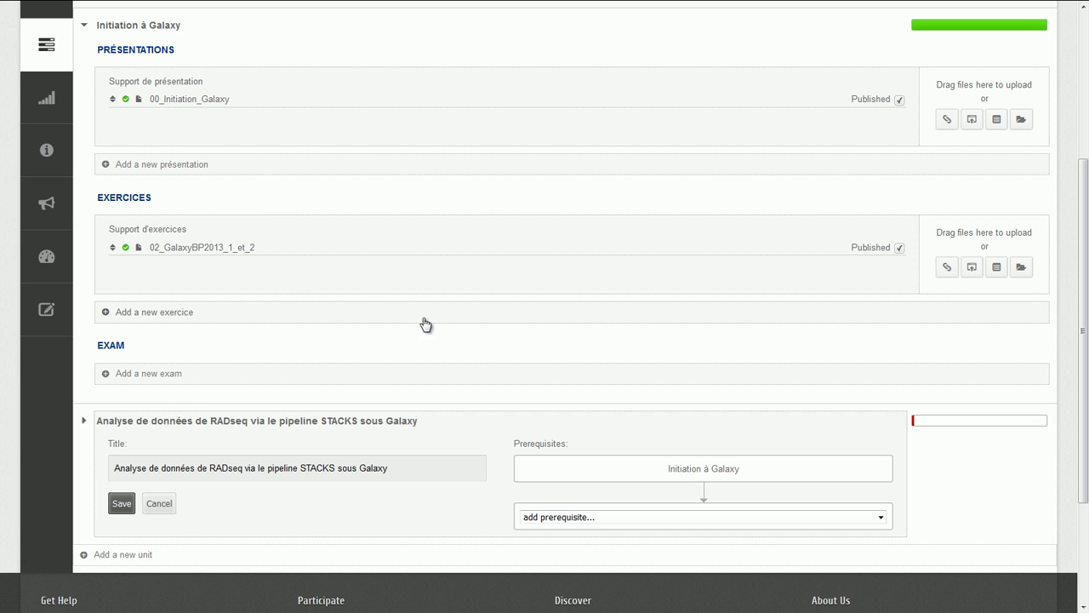
- Add a new exam asset group to Initiation à Galaxy and try uploading the Proteomics array PDF to it as a quiz/exam
click(168, 381)
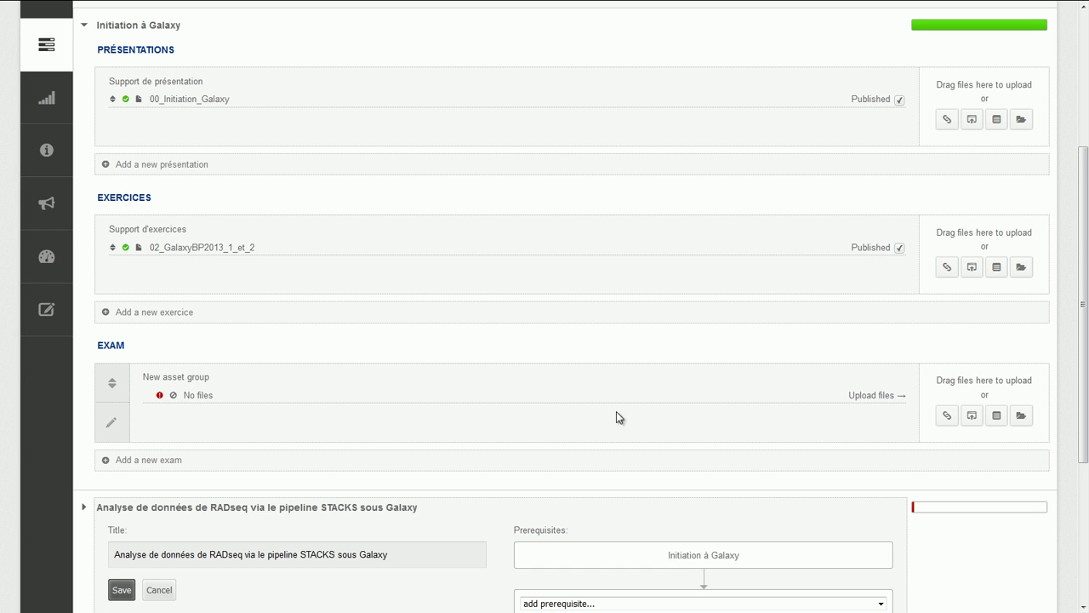
click(1021, 416)
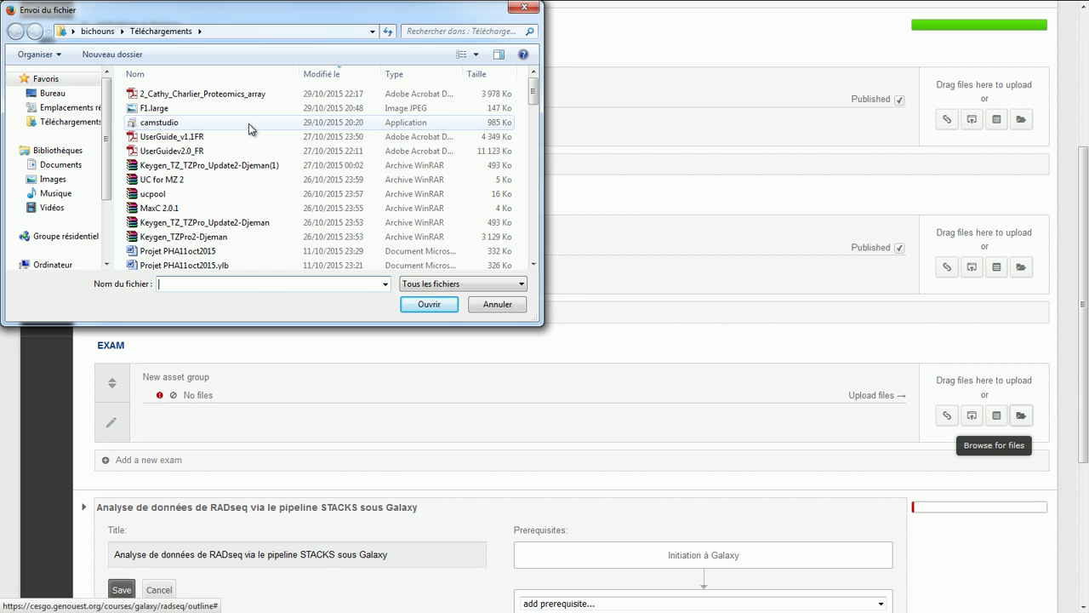
double_click(215, 96)
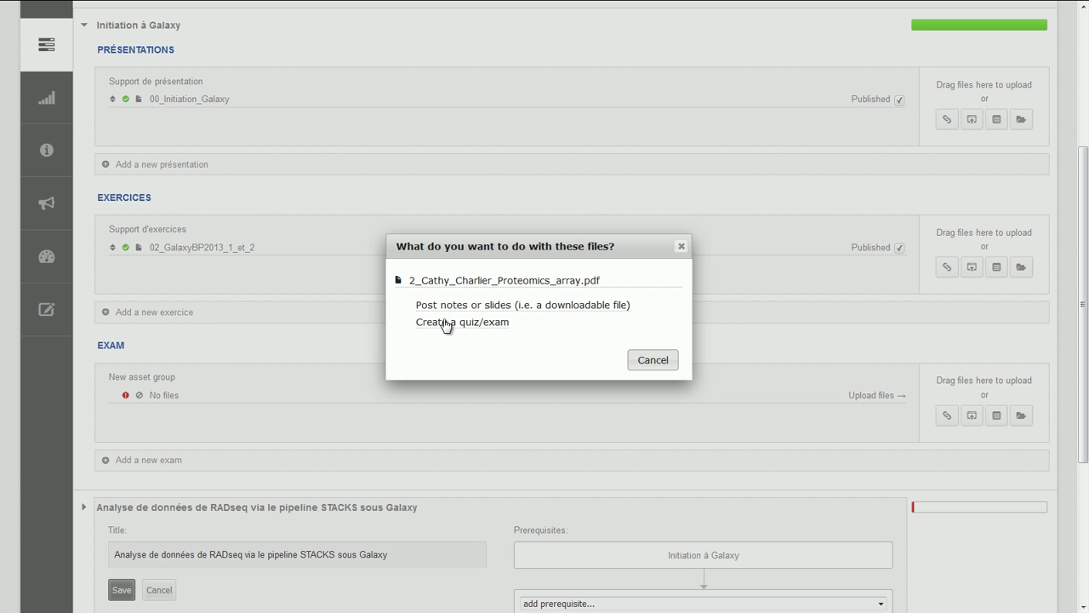
click(446, 328)
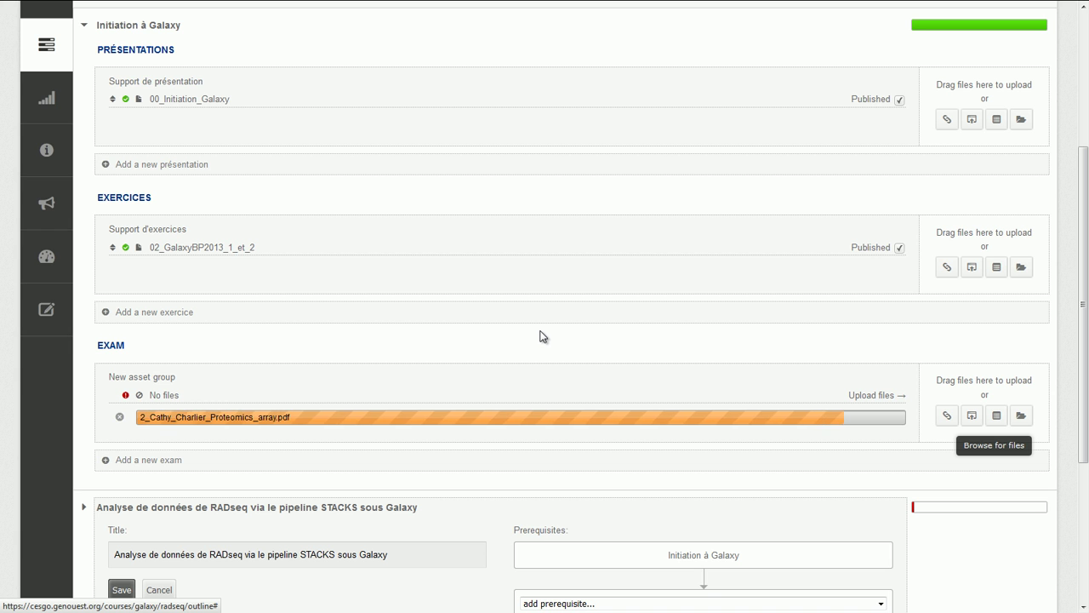
click(156, 418)
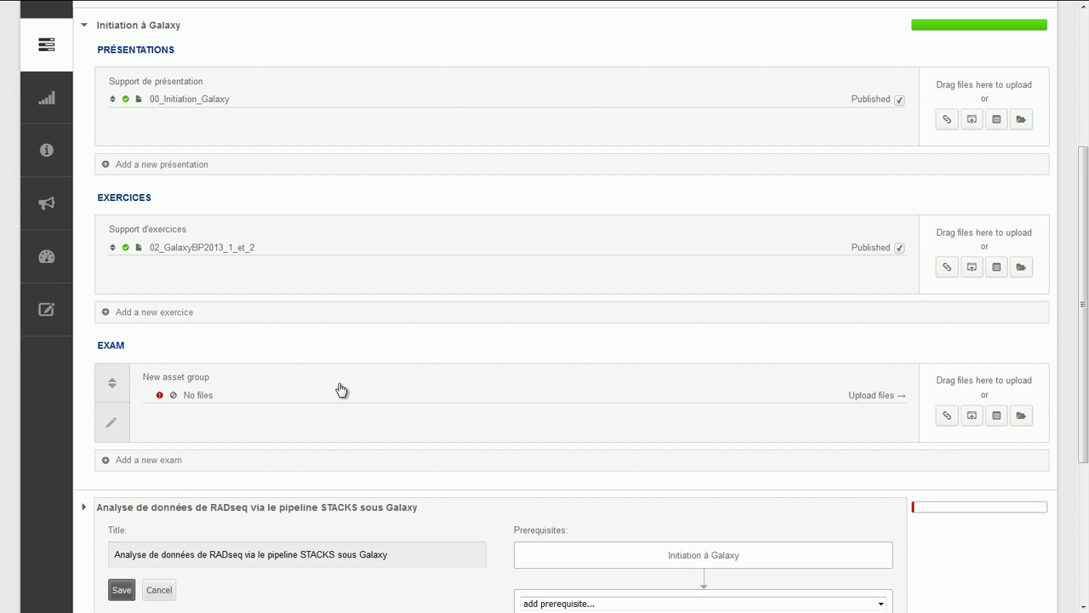
- View the title, publication and description settings of the Exam section in Initiation à Galaxy, then close them
click(332, 351)
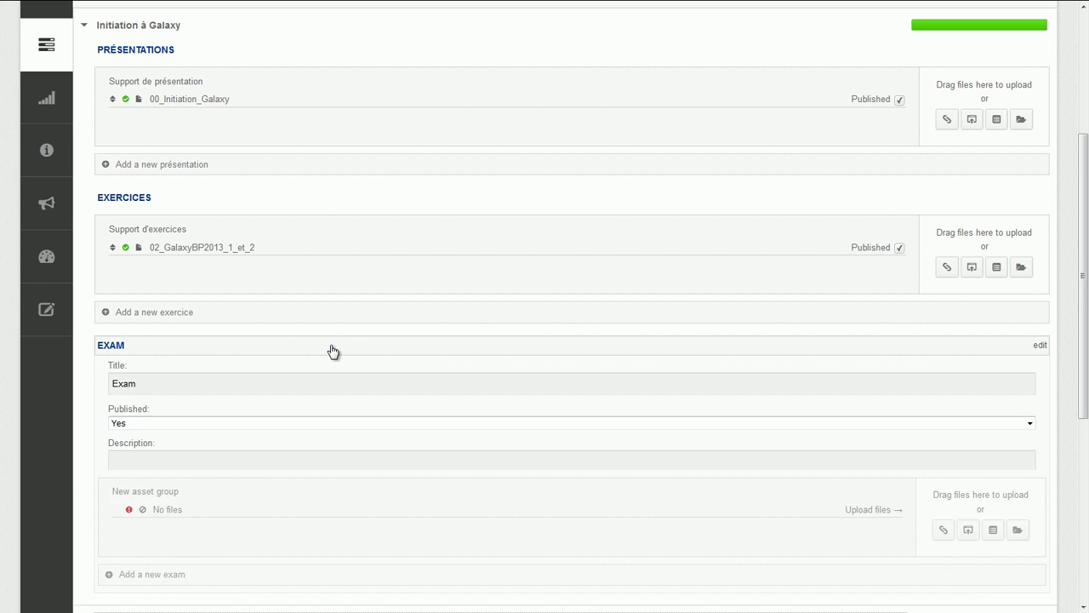
click(333, 351)
click(332, 351)
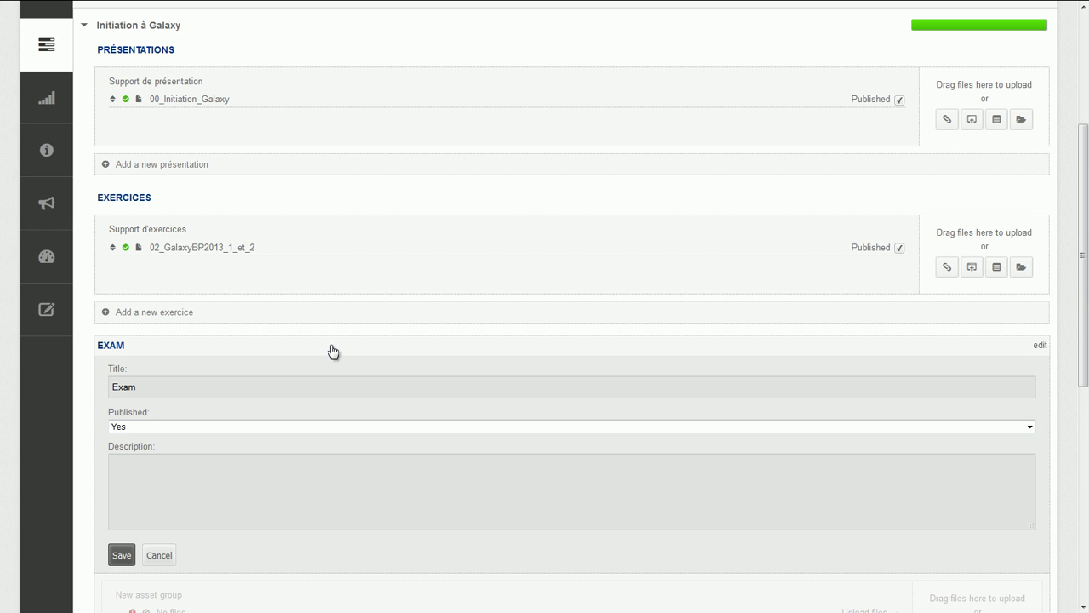
click(333, 351)
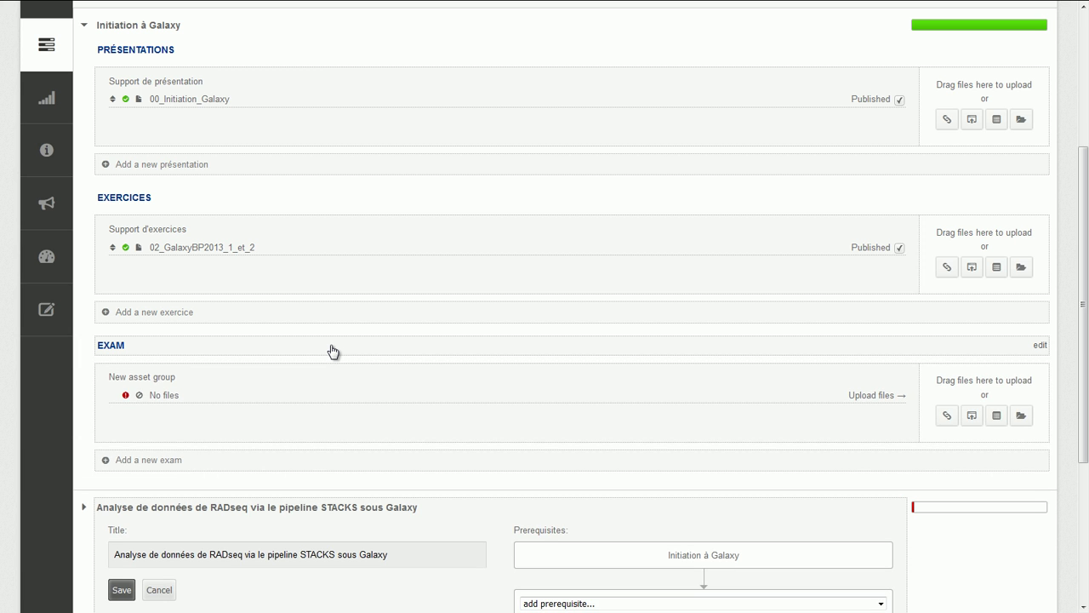
- Expand the RADseq STACKS unit and mark Slides_RADSeq-STACKS-Galaxy_2015 and 04_Galaxy2015_RAD-seq as reviewed and published
scroll(333, 352, down, 3)
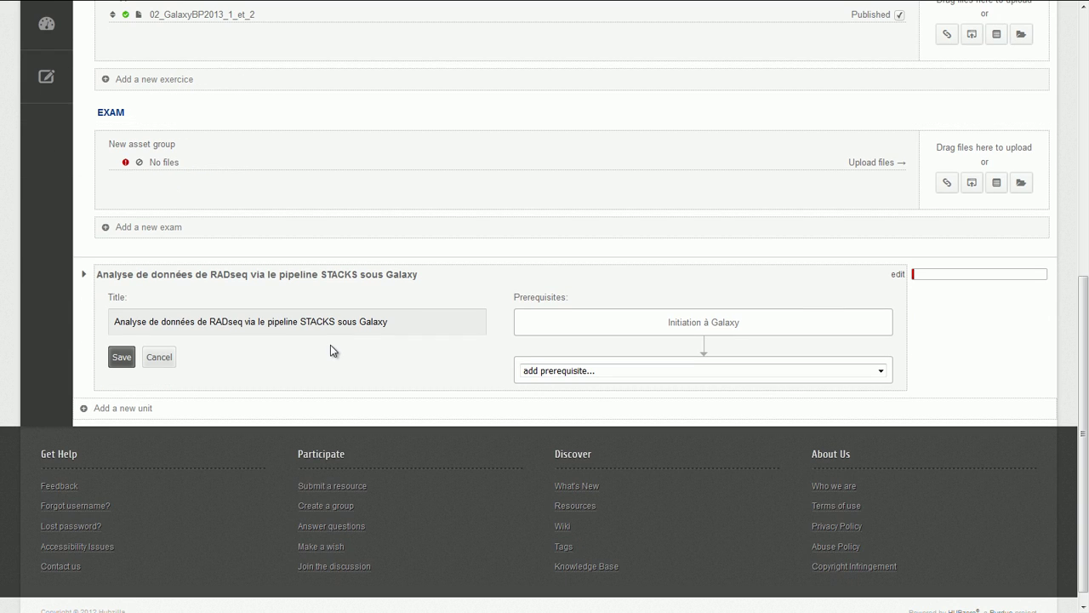
click(84, 274)
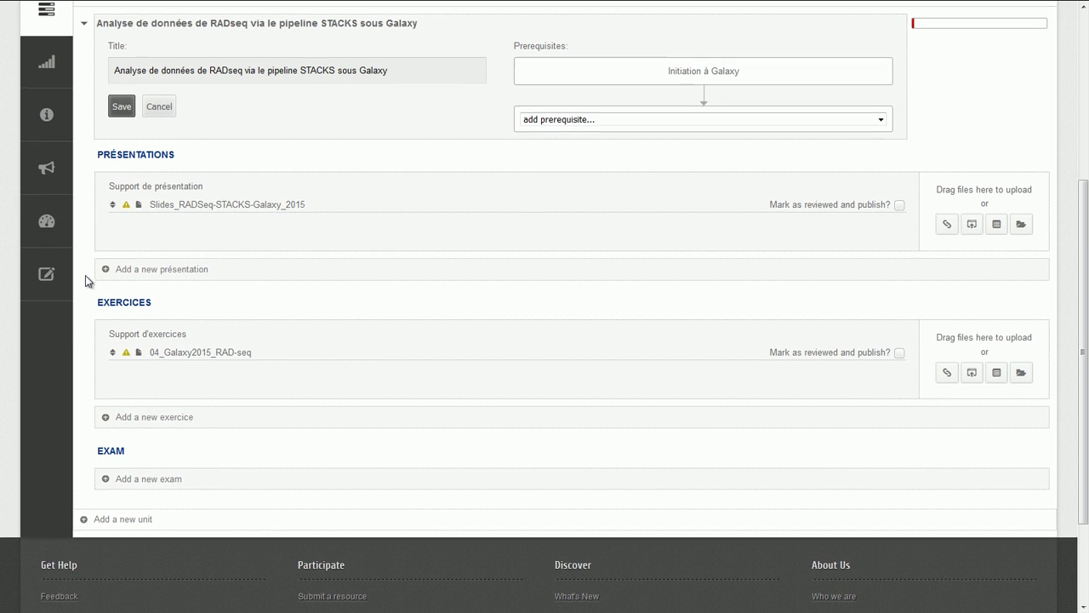
mouse_move(127, 209)
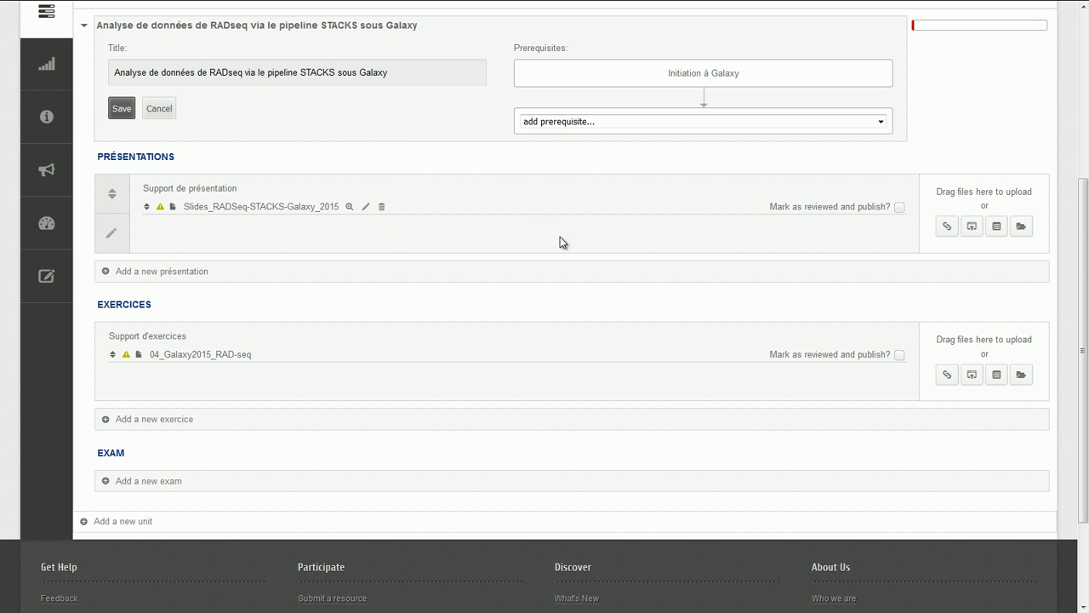
click(898, 207)
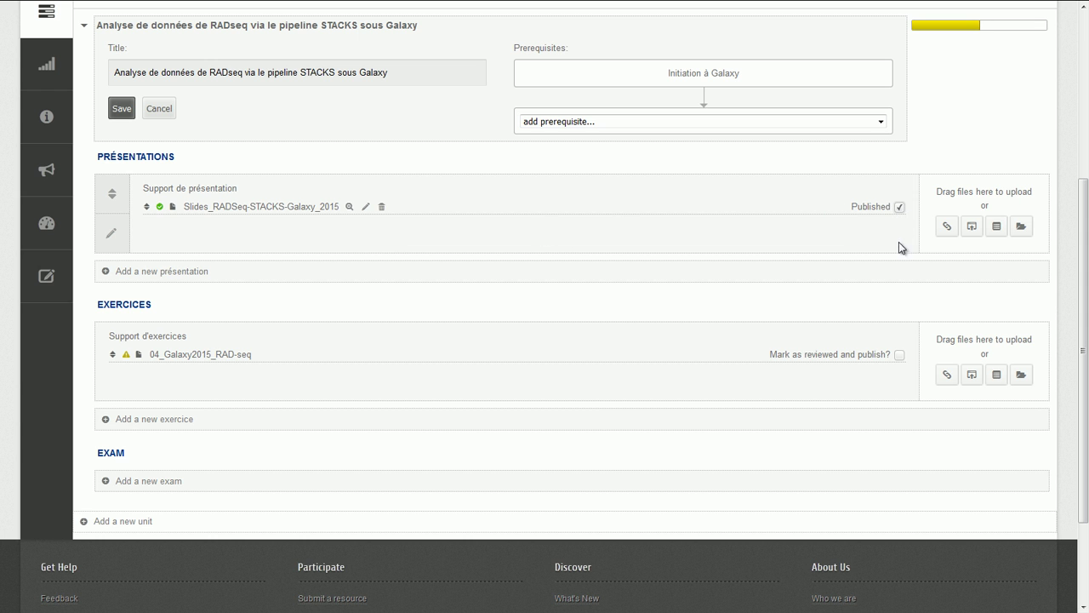
click(899, 355)
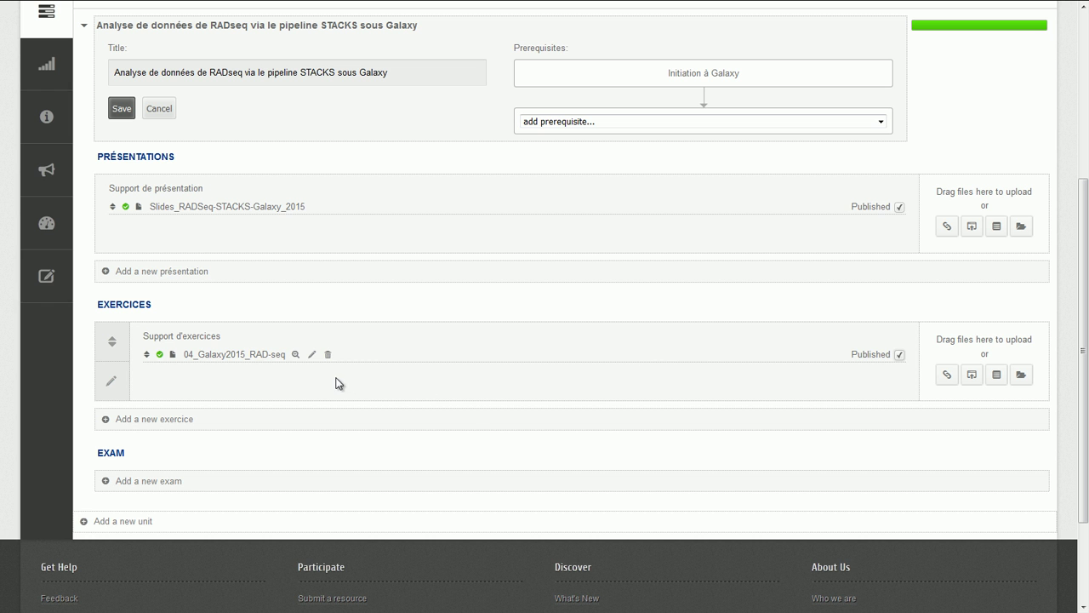
- Preview the 04_Galaxy2015_RAD-seq exercise file and finish building the outline
click(296, 354)
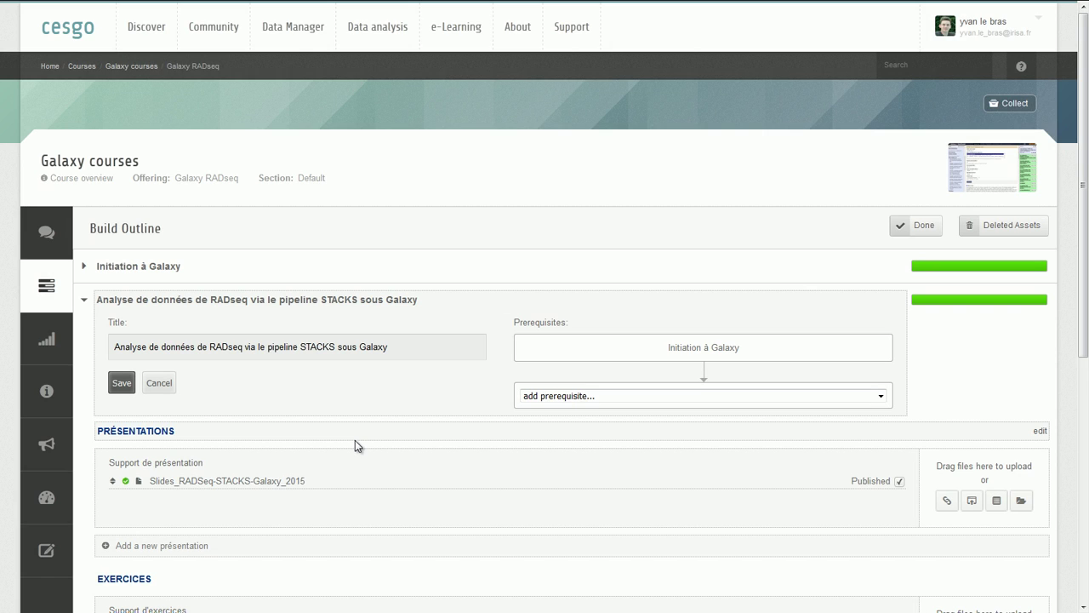
scroll(355, 442, down, 3)
click(915, 226)
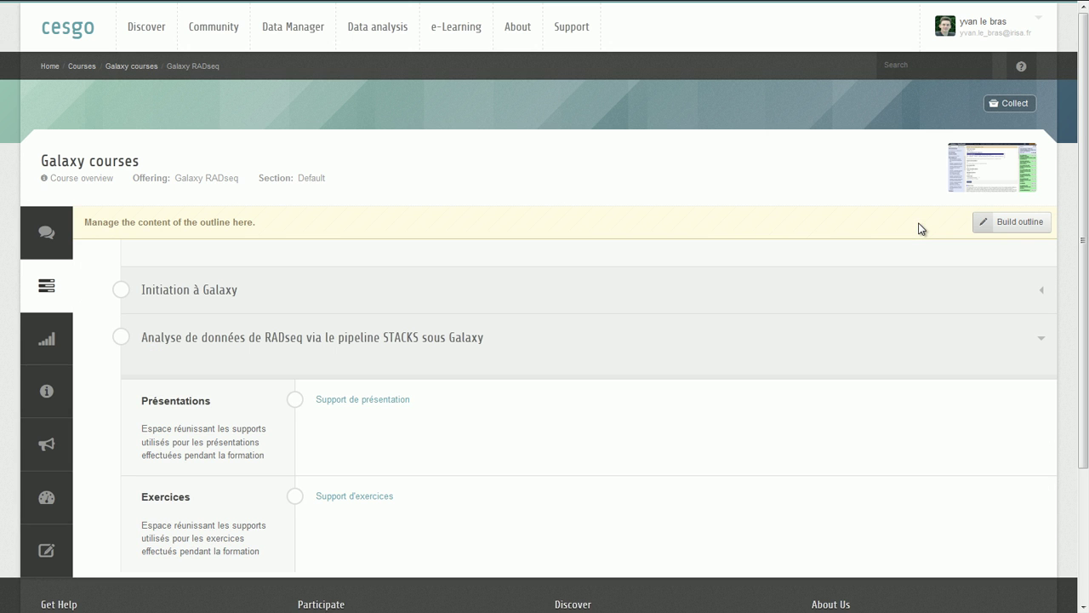
- Review the course outline, expanding the Initiation à Galaxy unit to examine its presentations, exercises and exam sections
scroll(918, 228, down, 3)
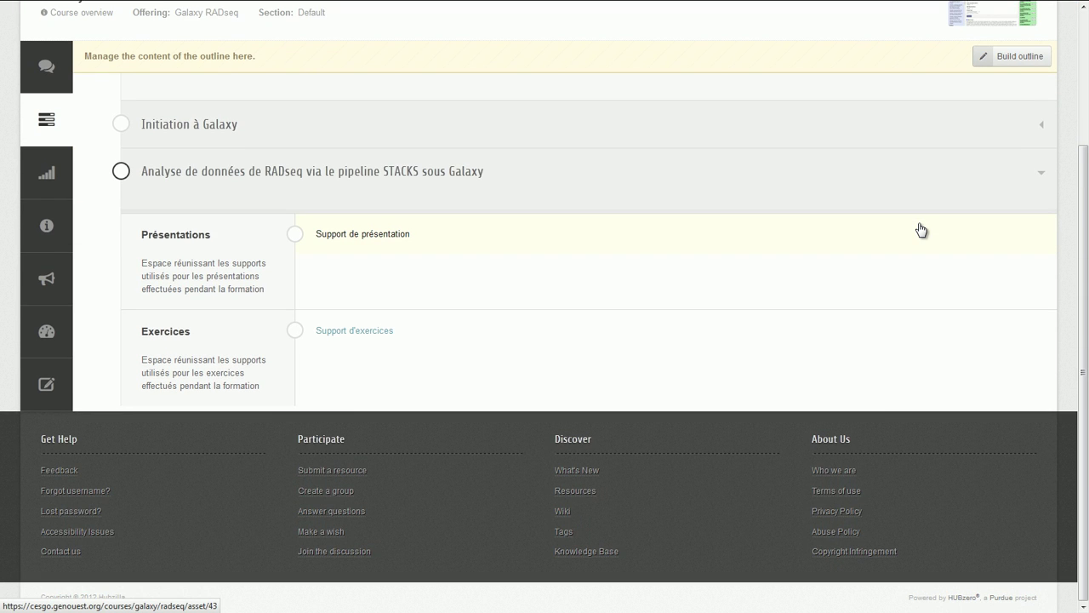
scroll(921, 230, up, 3)
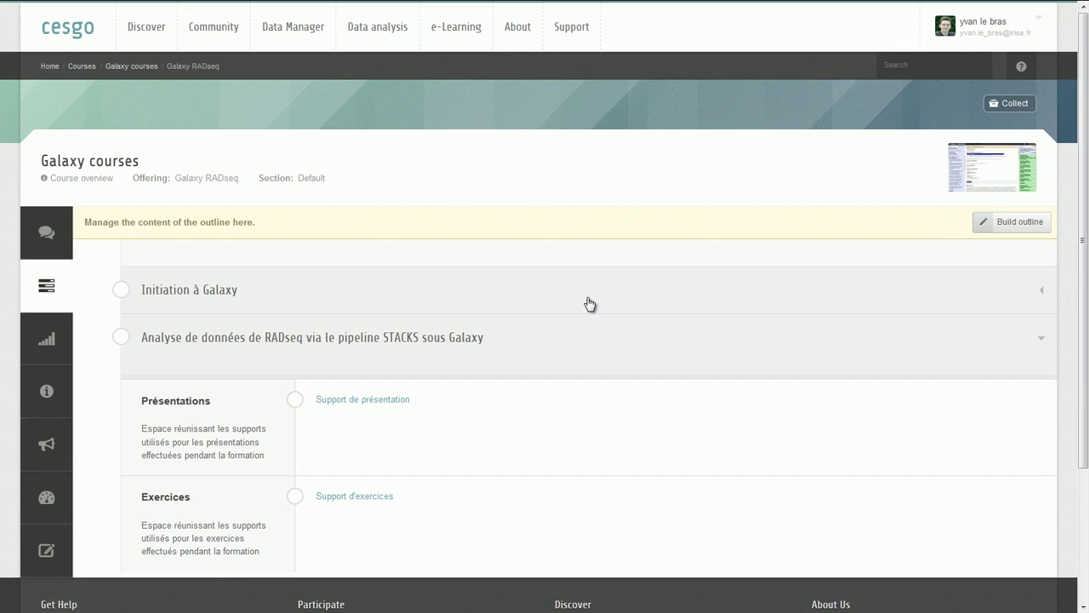
click(230, 296)
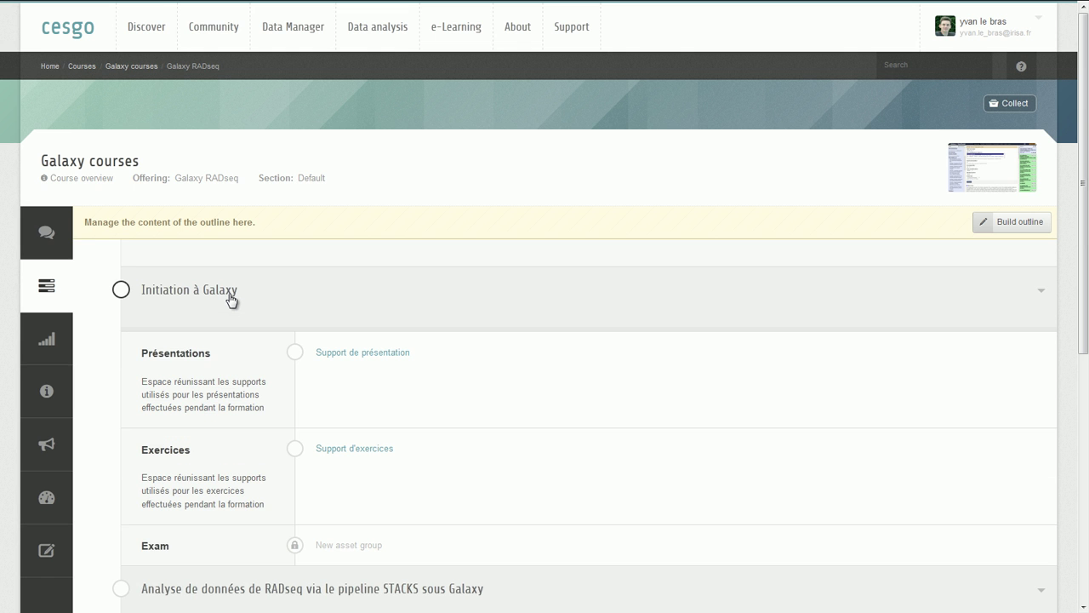
scroll(229, 296, down, 5)
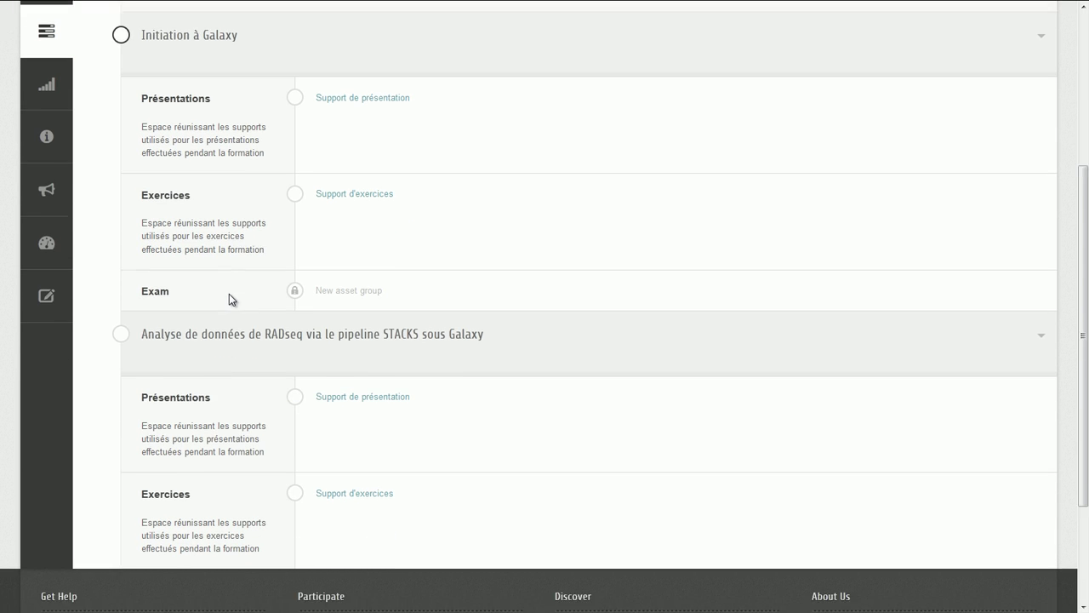
scroll(231, 299, up, 1)
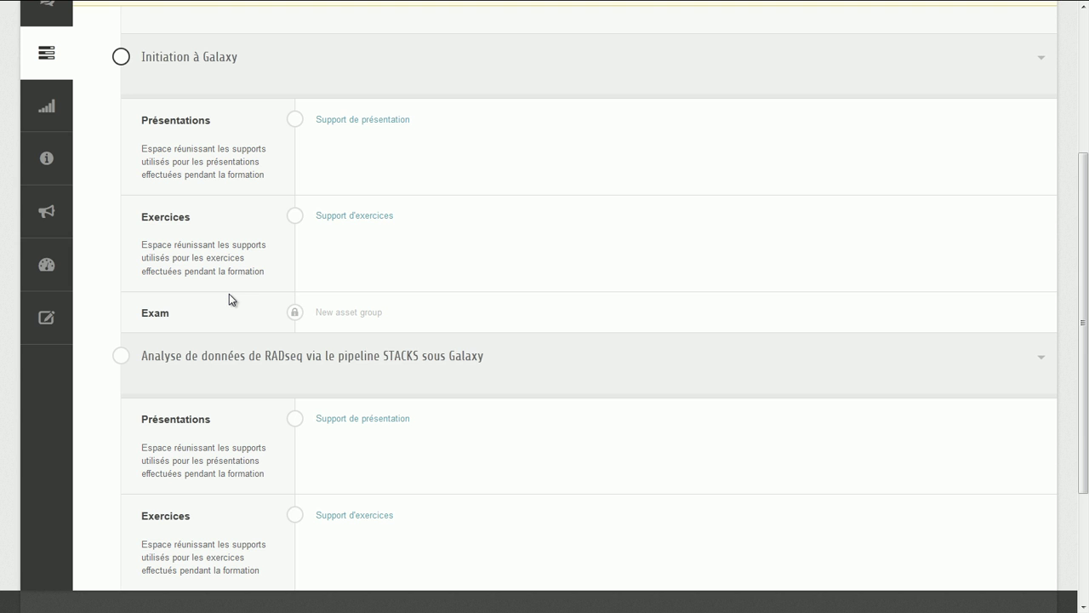
scroll(229, 299, up, 3)
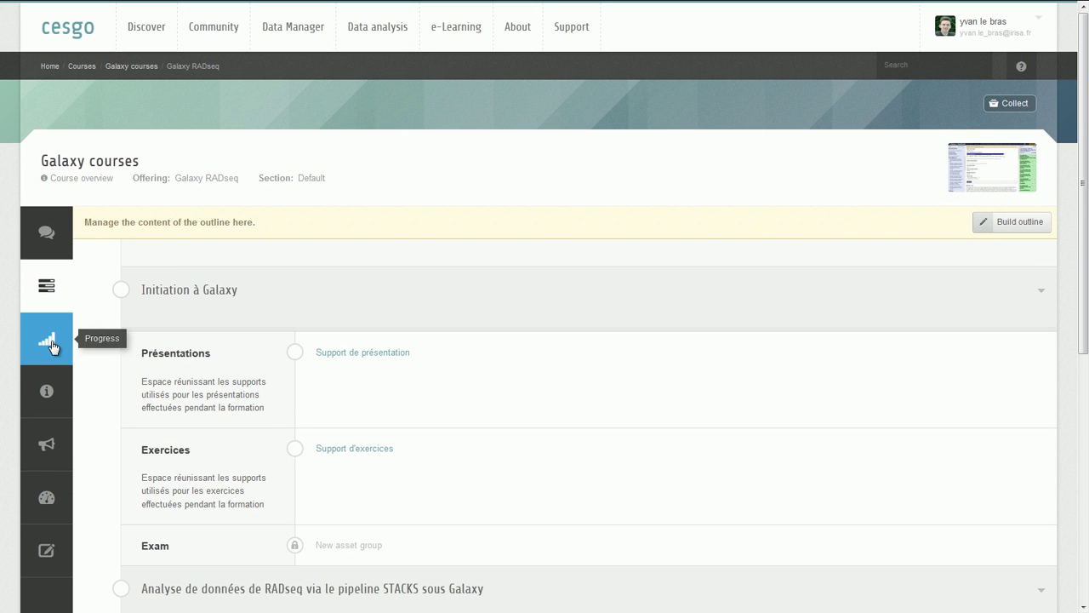
- Examine the Galaxy RADseq progress section, including its grading policy, reports view and gradebook view
click(51, 345)
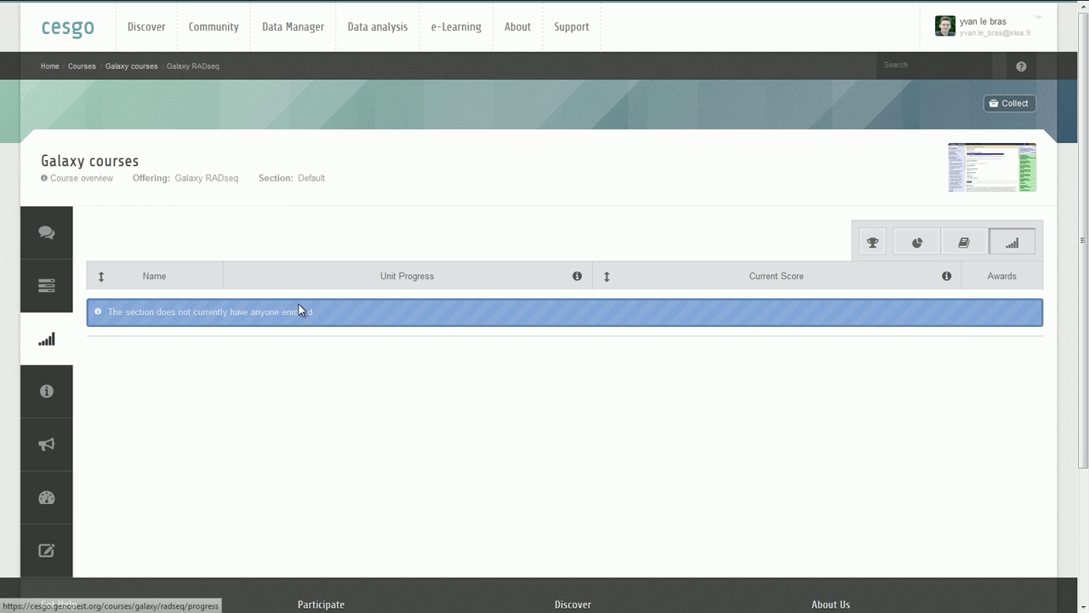
click(870, 245)
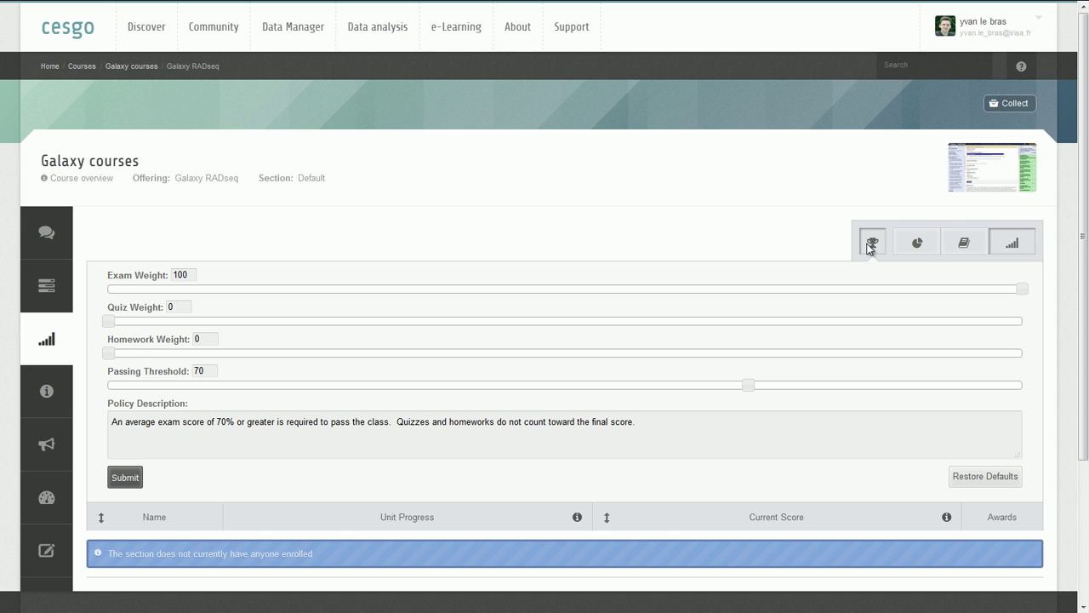
click(870, 245)
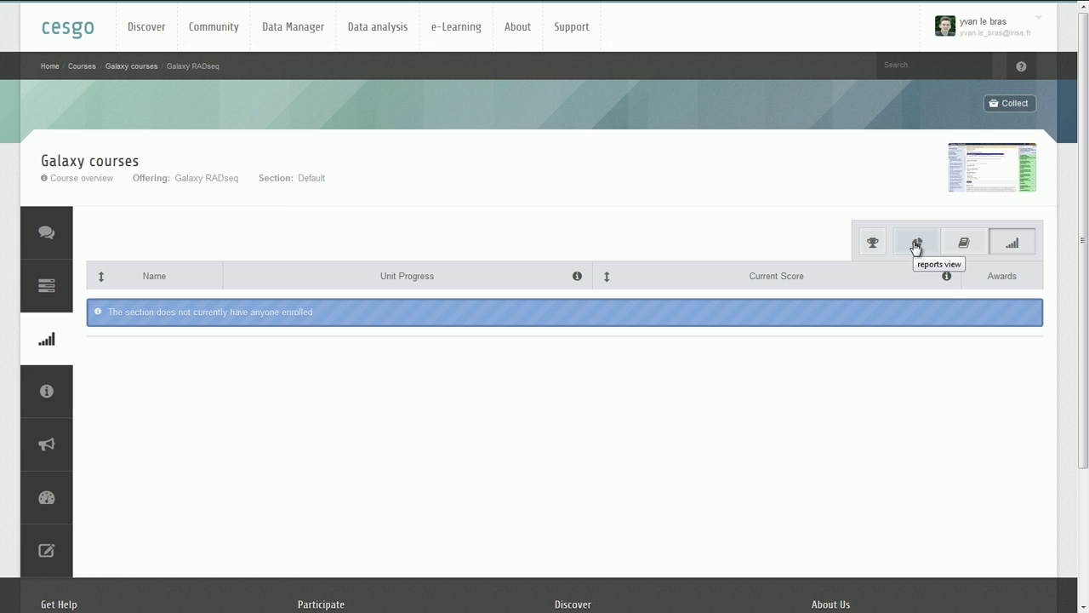
click(917, 246)
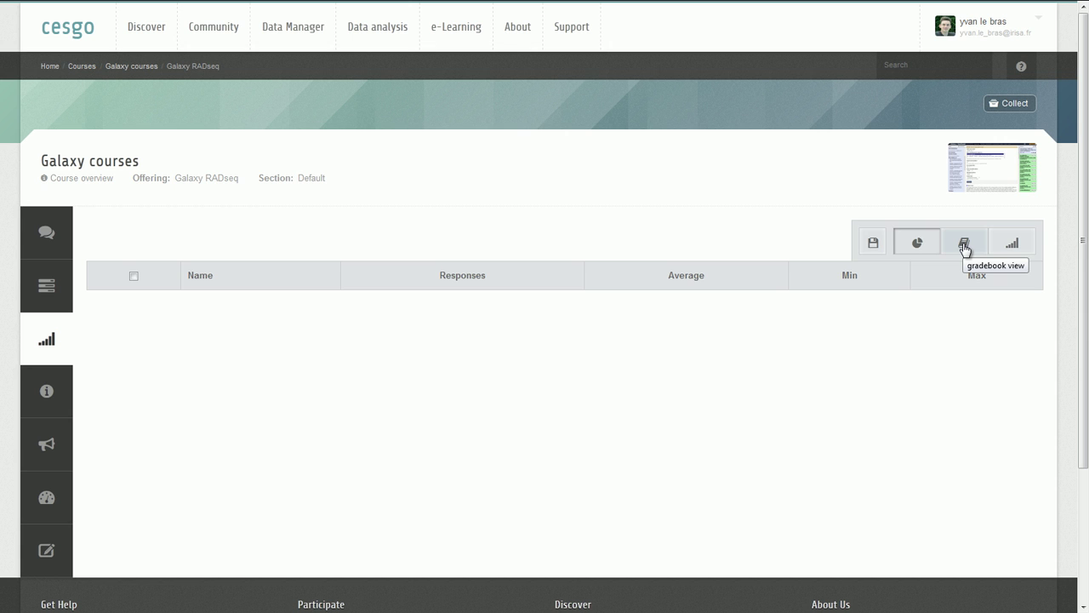
click(965, 246)
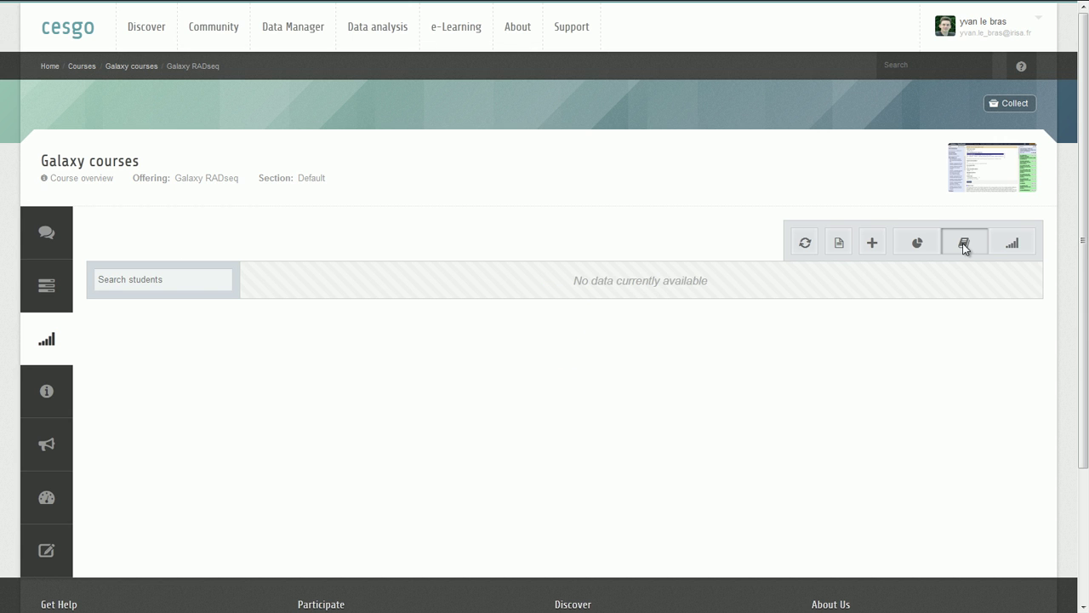
click(1011, 247)
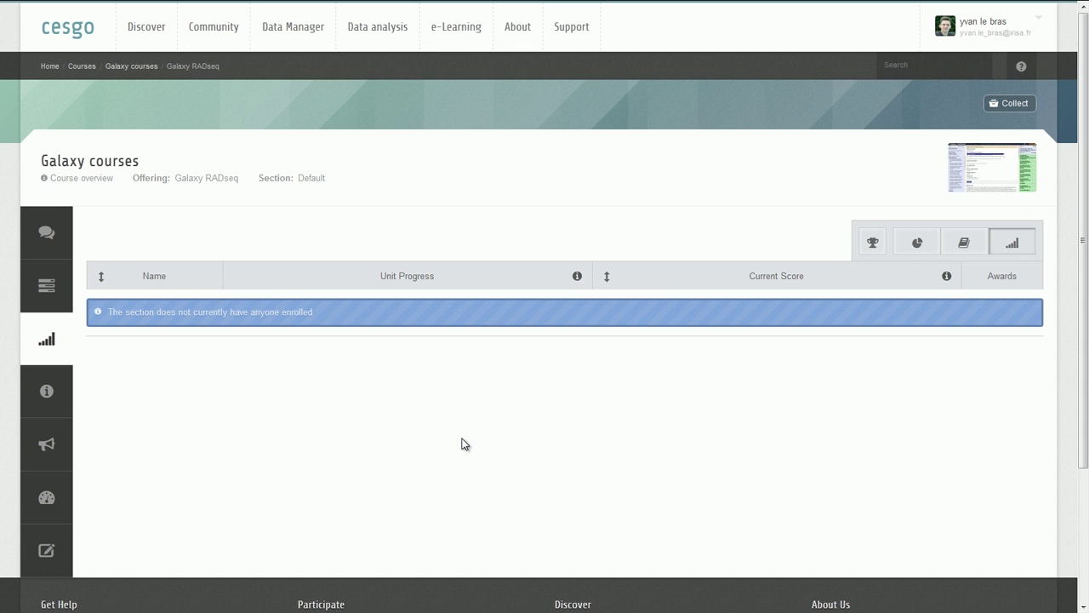
- View the Pages and Announcements sections of the Galaxy RADseq offering
click(48, 391)
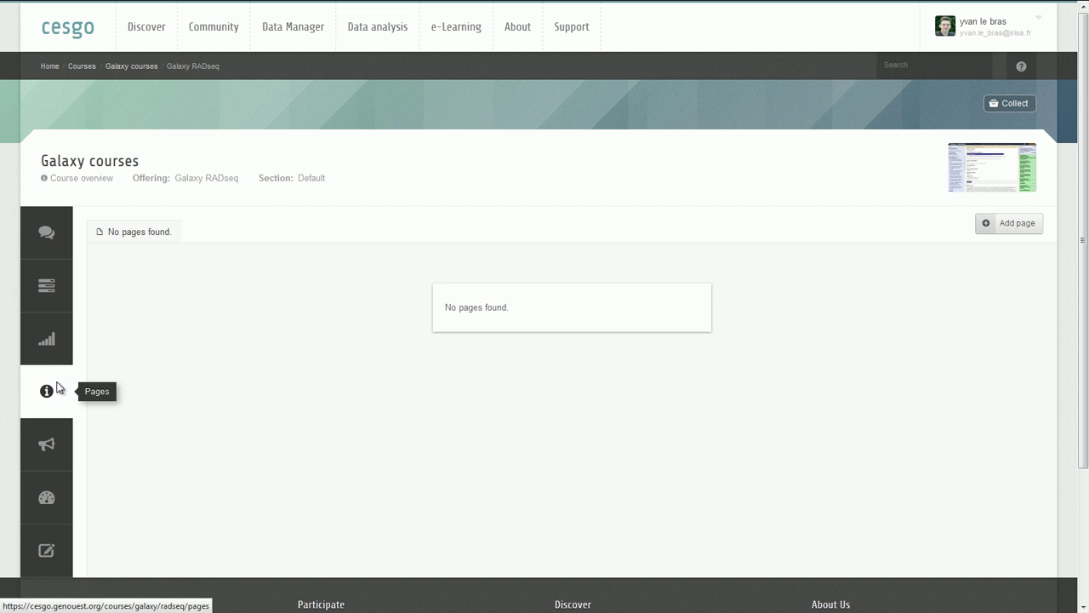
scroll(119, 346, down, 1)
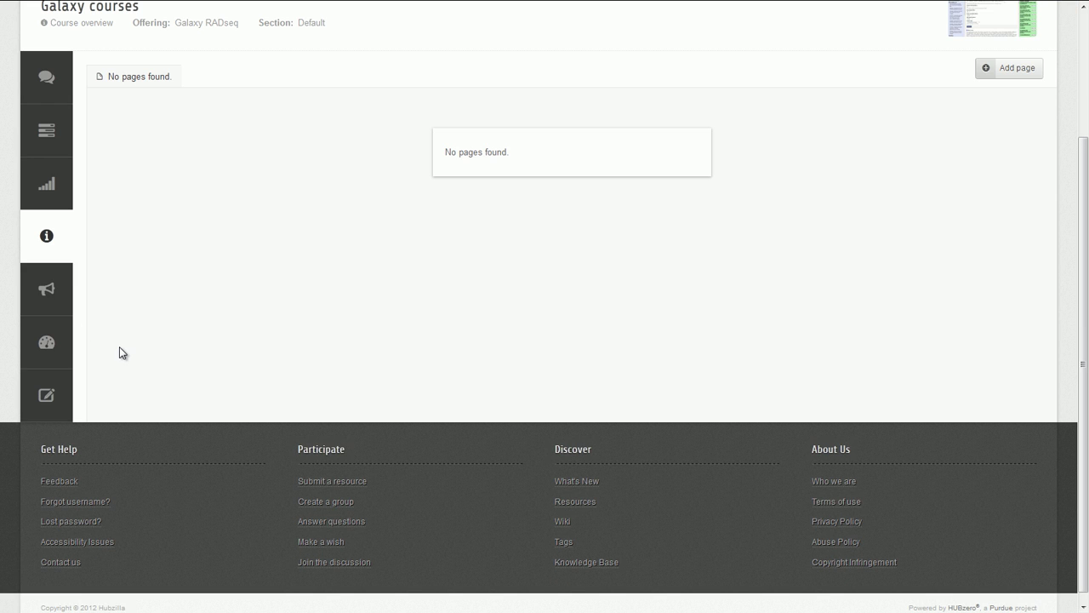
click(46, 298)
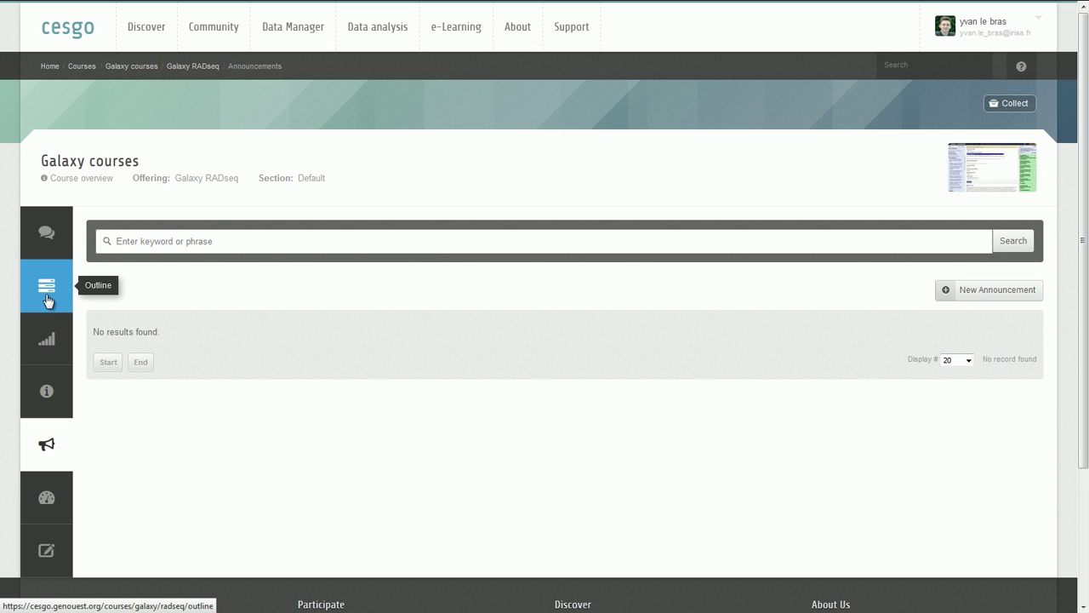
- Review the course dashboard's overview, discussions and announcement areas, and view the Notes section
scroll(47, 299, down, 2)
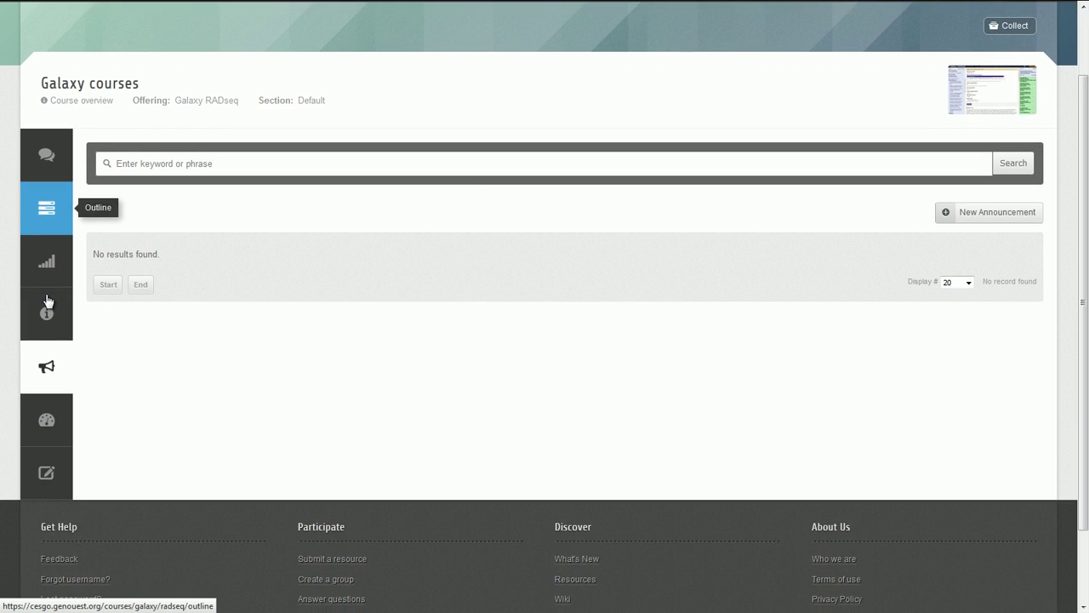
click(53, 423)
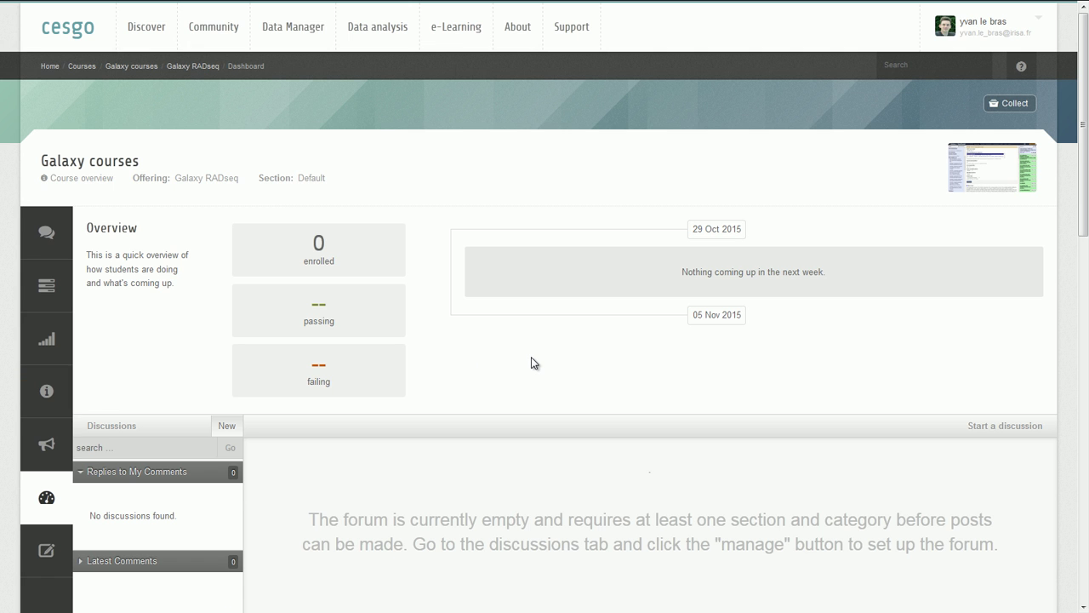
scroll(531, 357, down, 3)
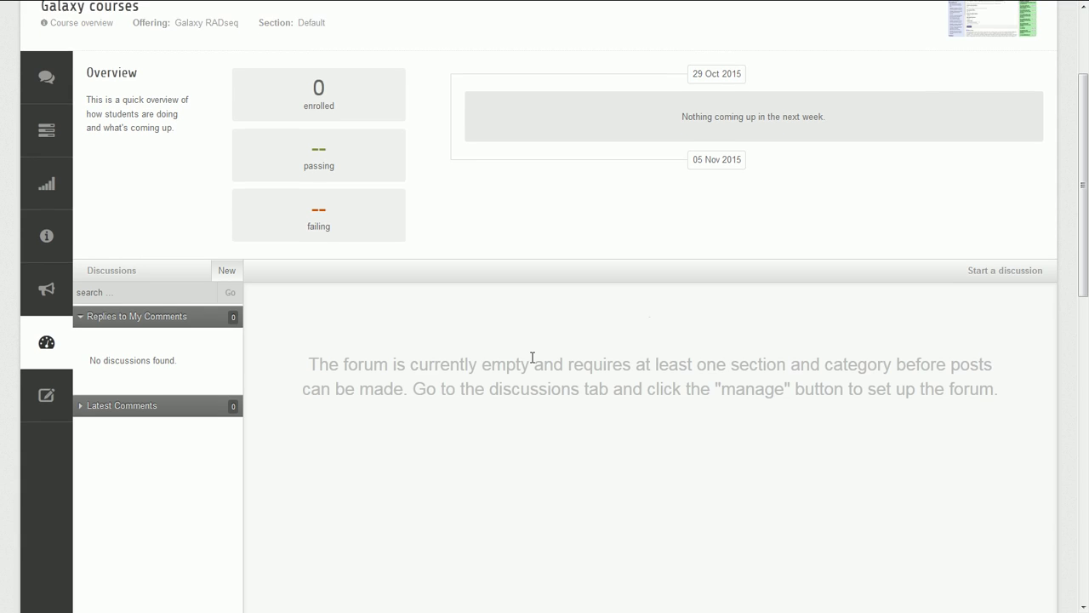
scroll(531, 357, down, 1)
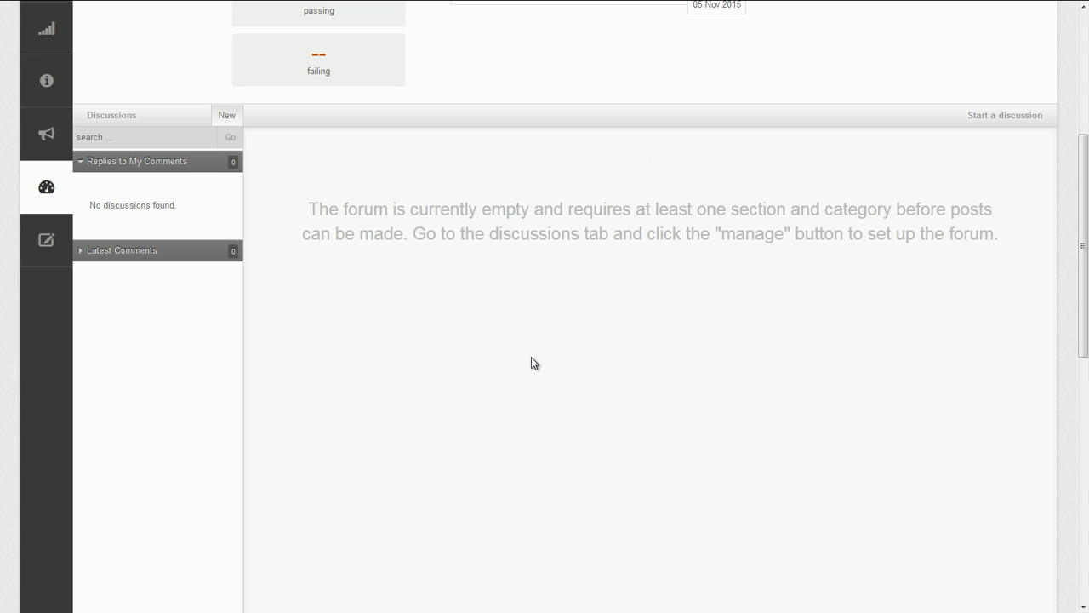
scroll(531, 363, down, 3)
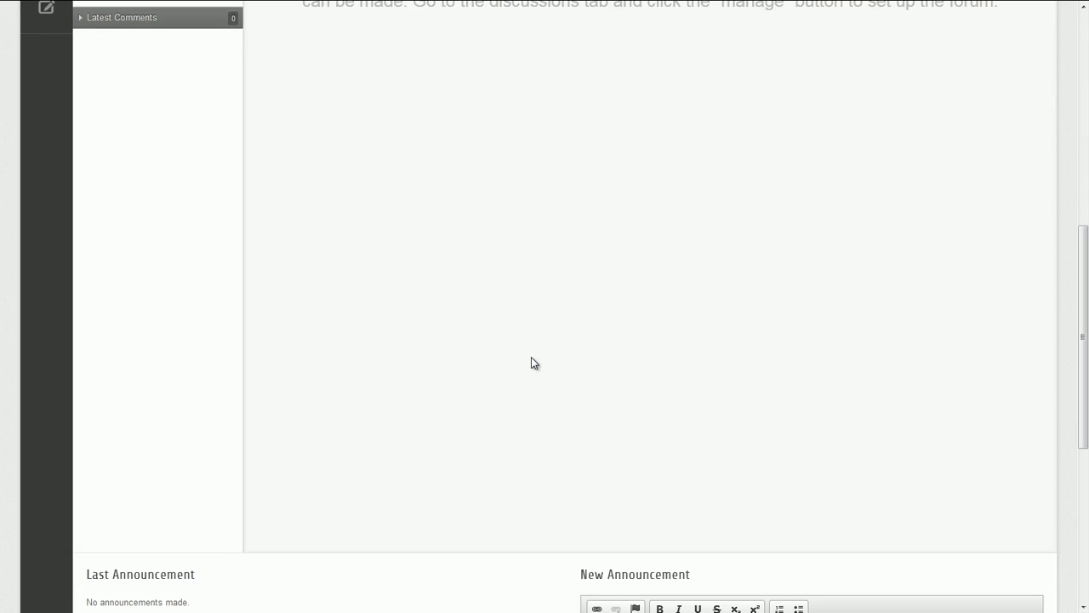
scroll(531, 362, down, 4)
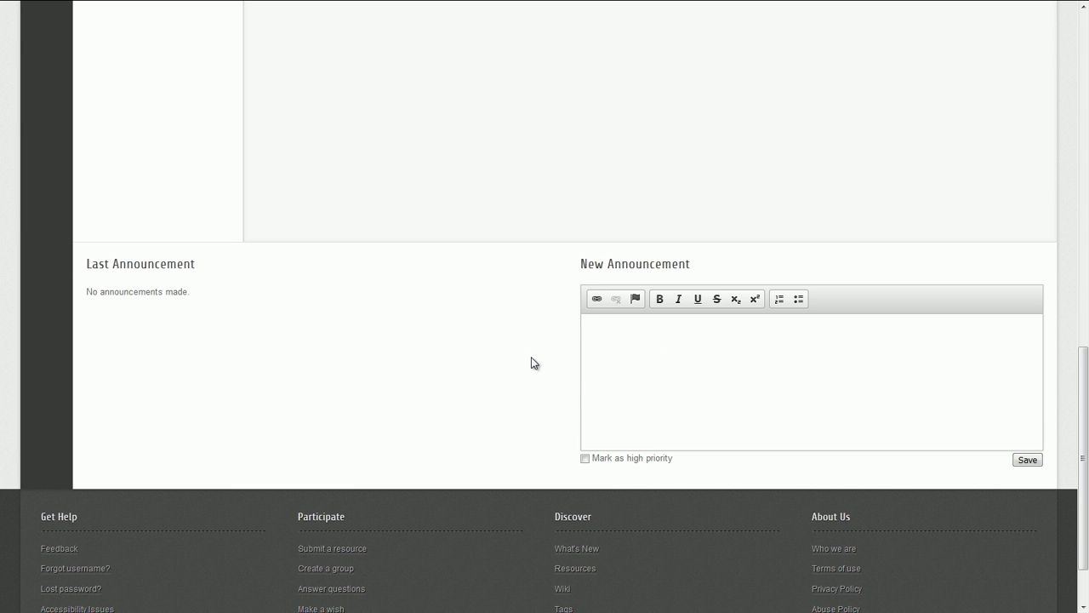
scroll(532, 362, up, 4)
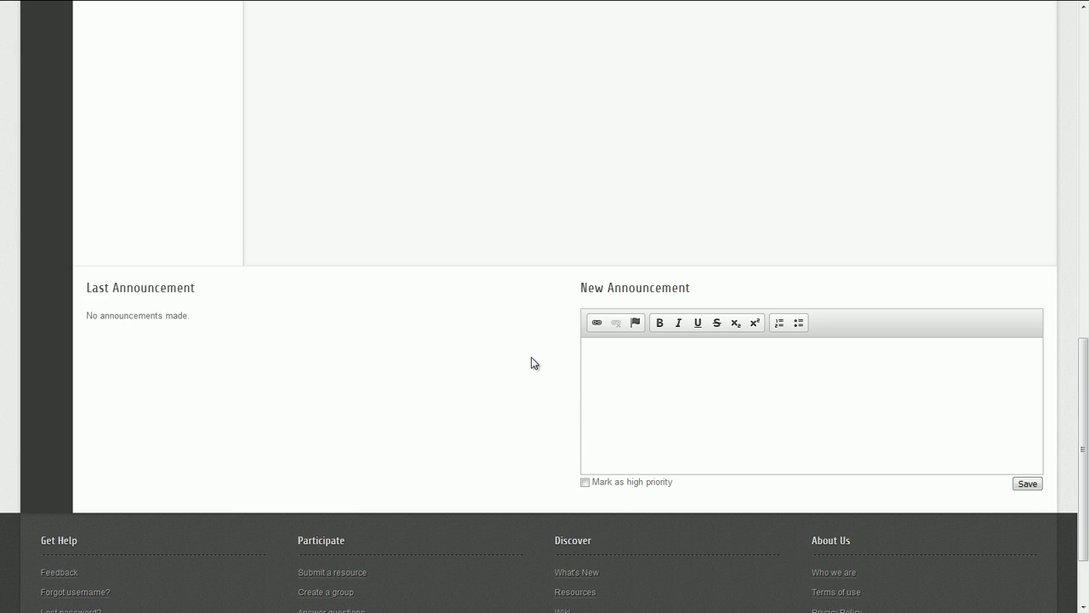
scroll(531, 363, up, 6)
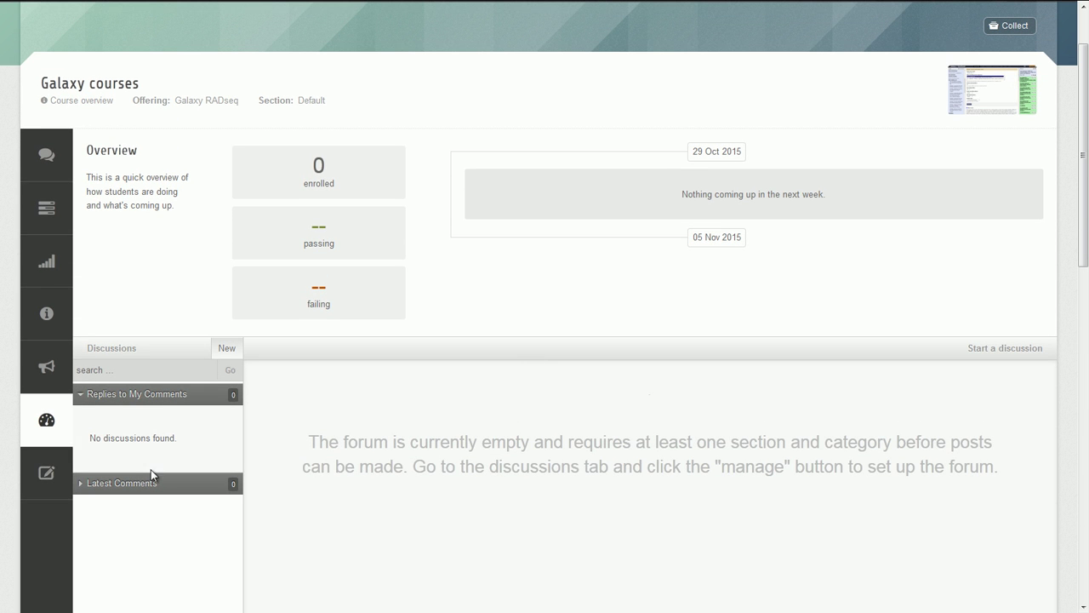
click(49, 480)
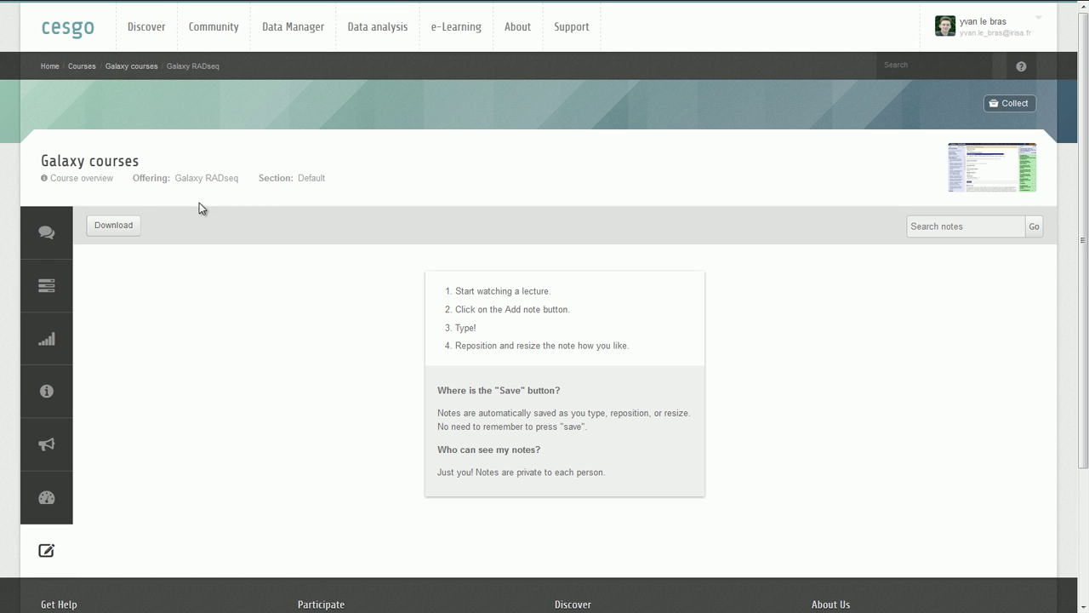
- Return to the list of courses and open the Galaxy initiation offering of Galaxy courses
click(132, 66)
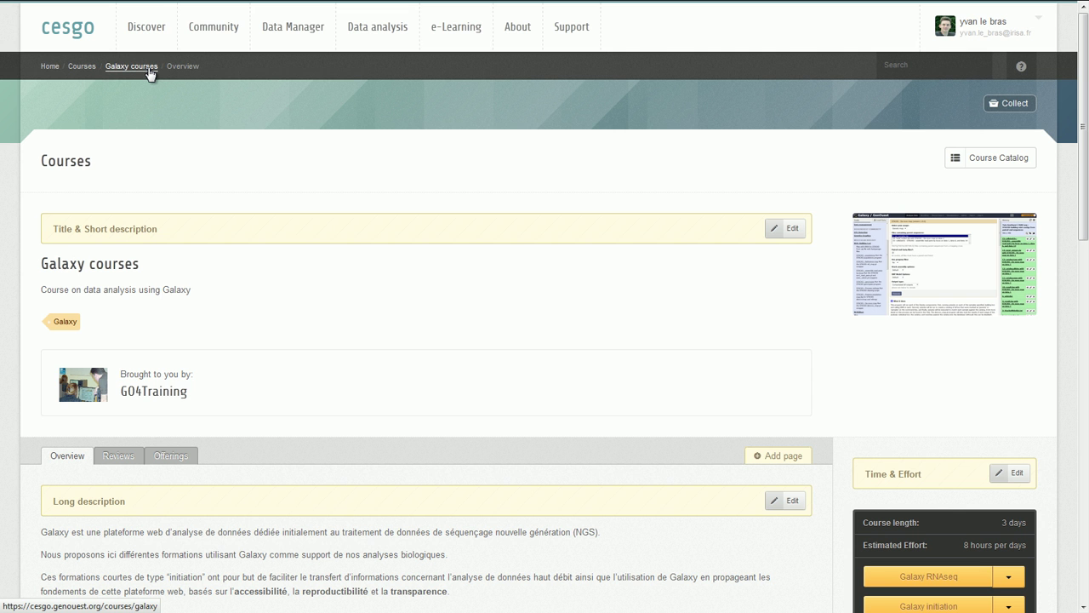
click(92, 68)
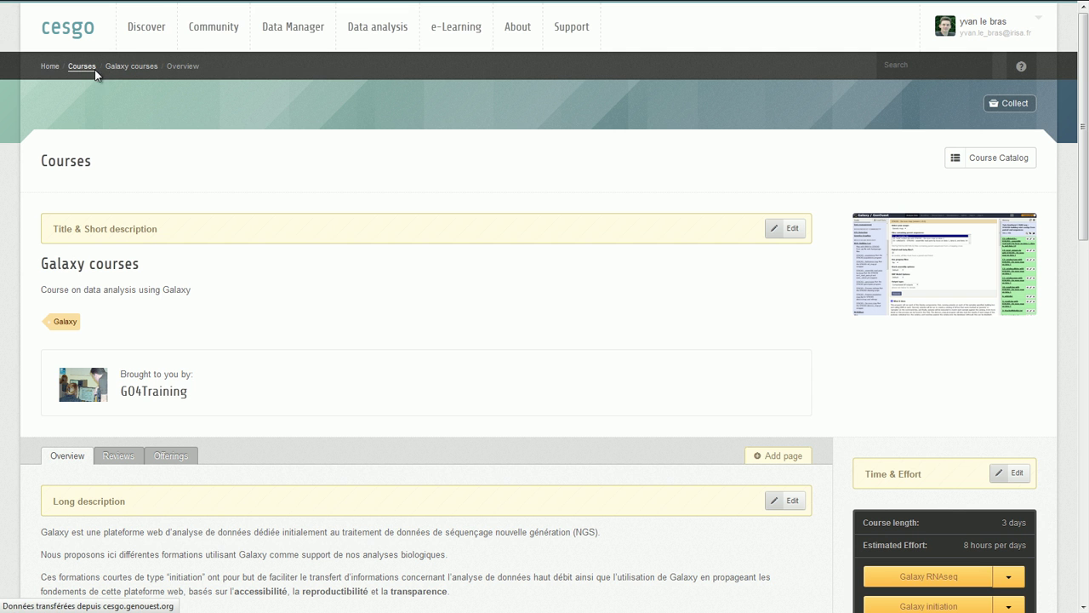
scroll(250, 148, down, 1)
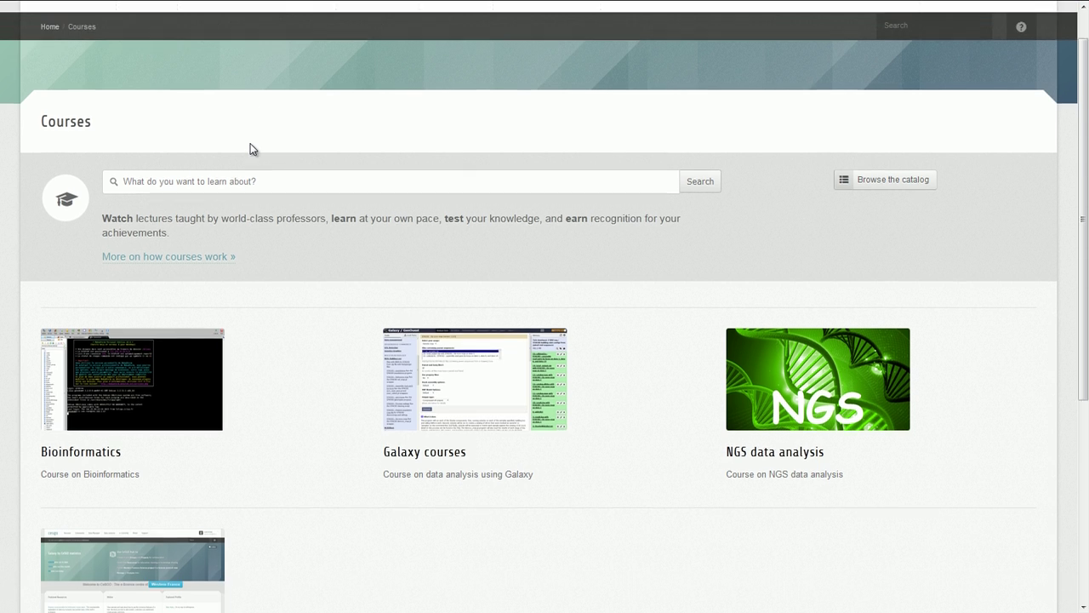
scroll(250, 149, down, 3)
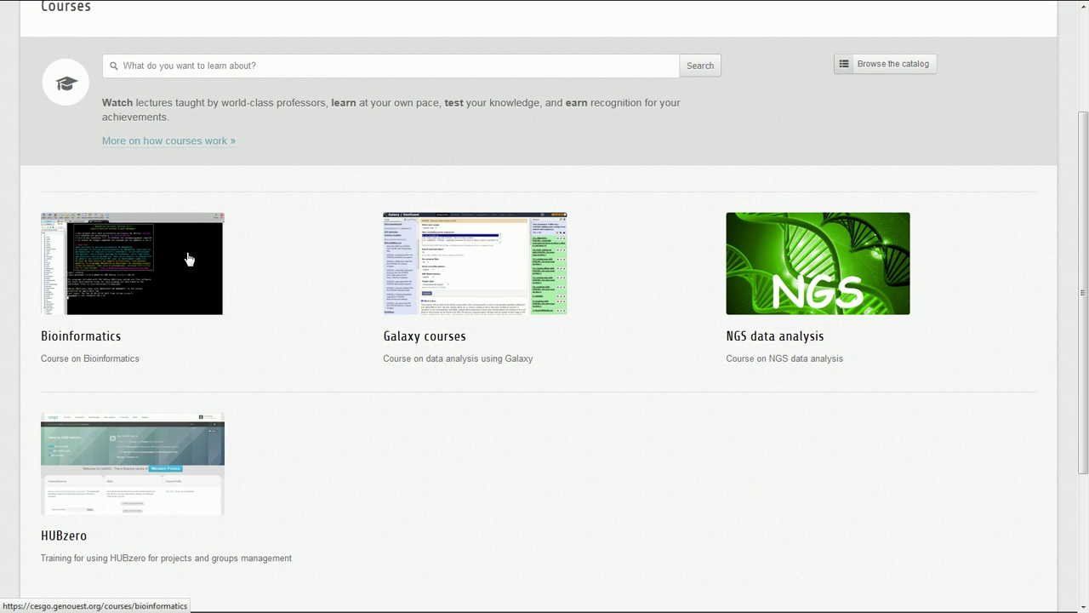
click(441, 269)
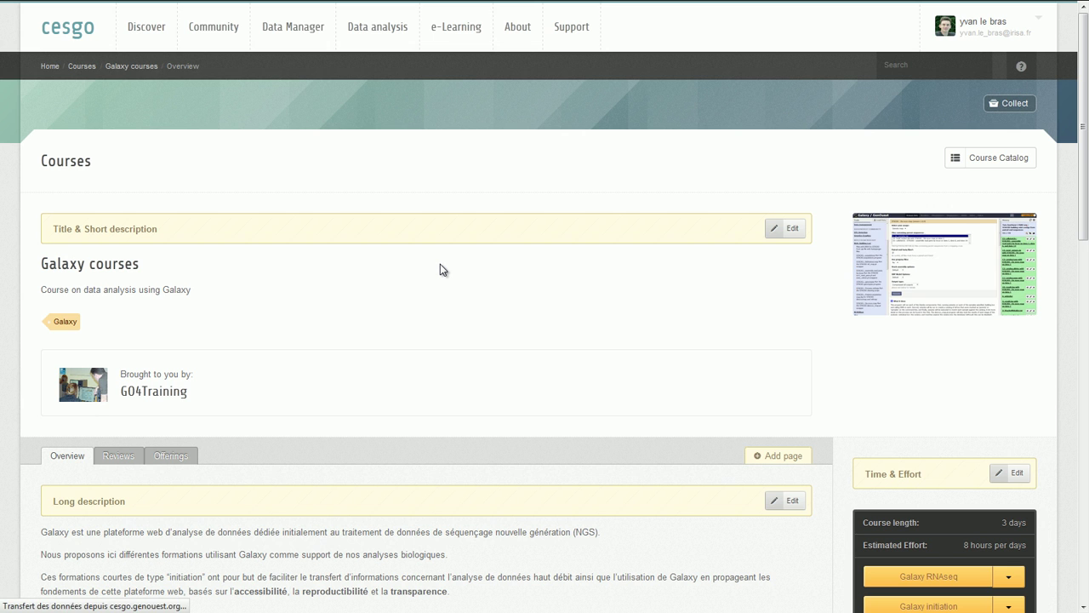
scroll(440, 269, down, 4)
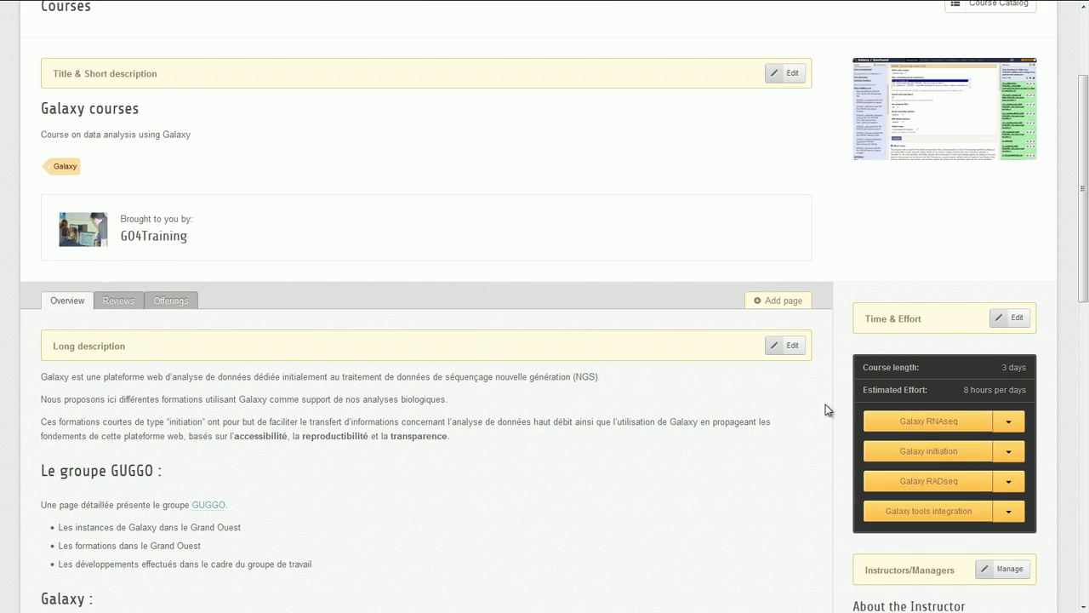
click(896, 454)
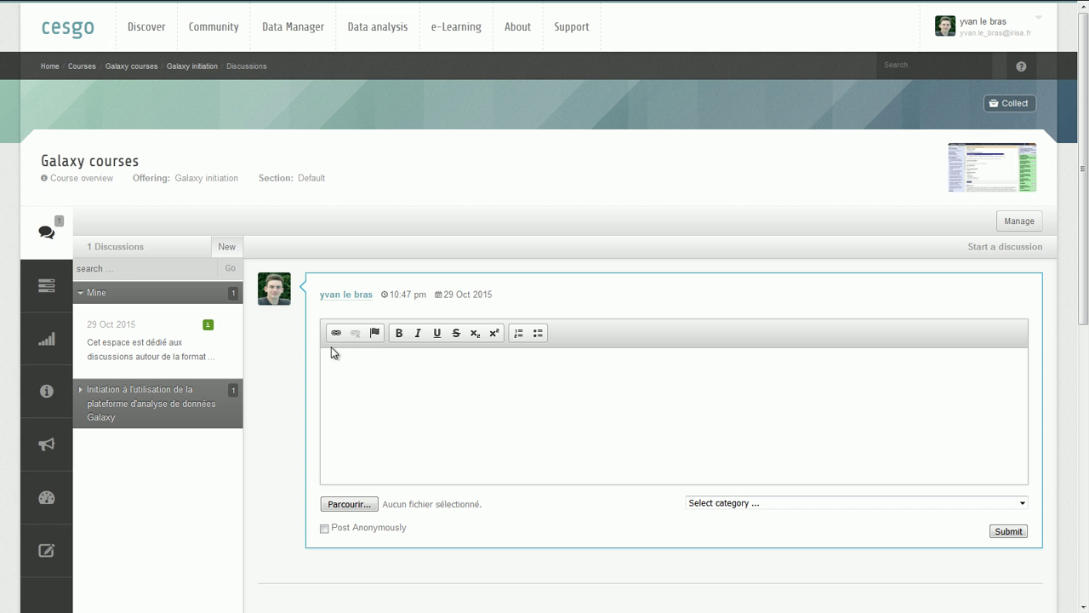
- From the Galaxy initiation outline, open and play the YouTube video on custom NGS analysis under Liens vers ressources distantes
click(48, 287)
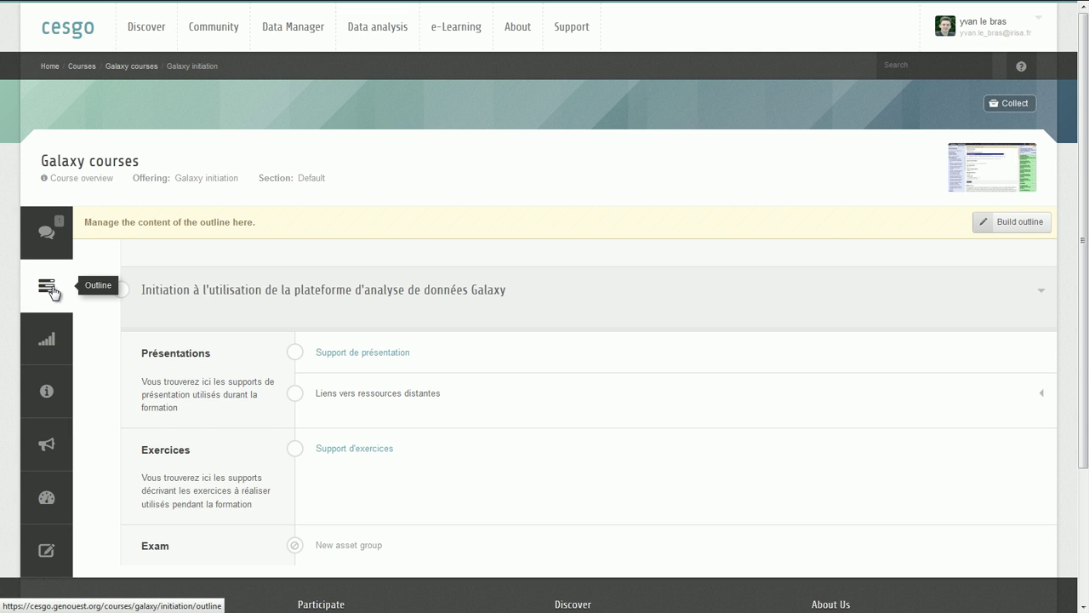
click(329, 399)
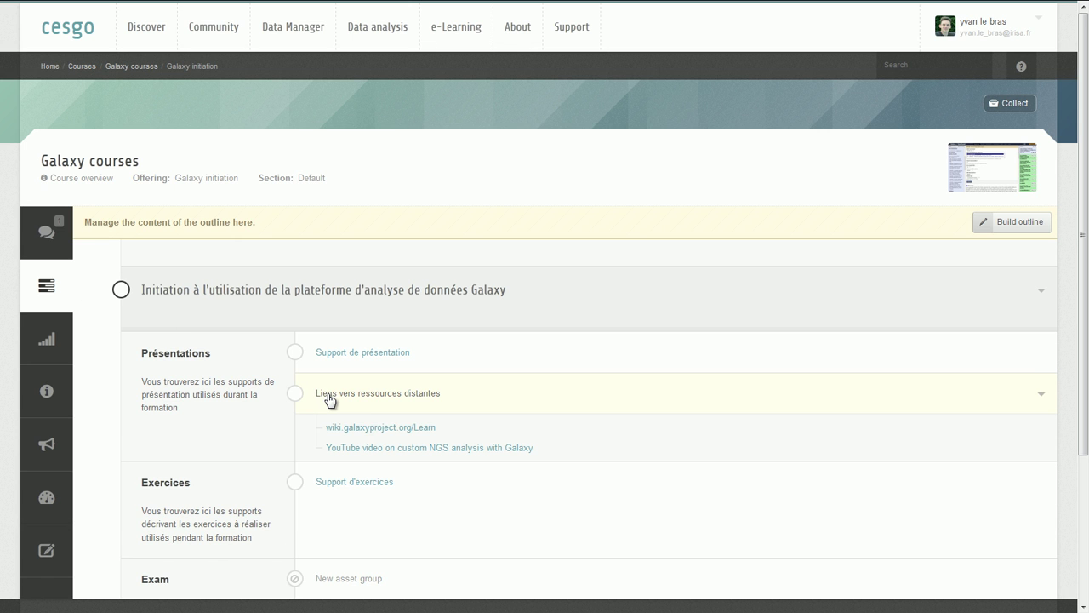
click(357, 450)
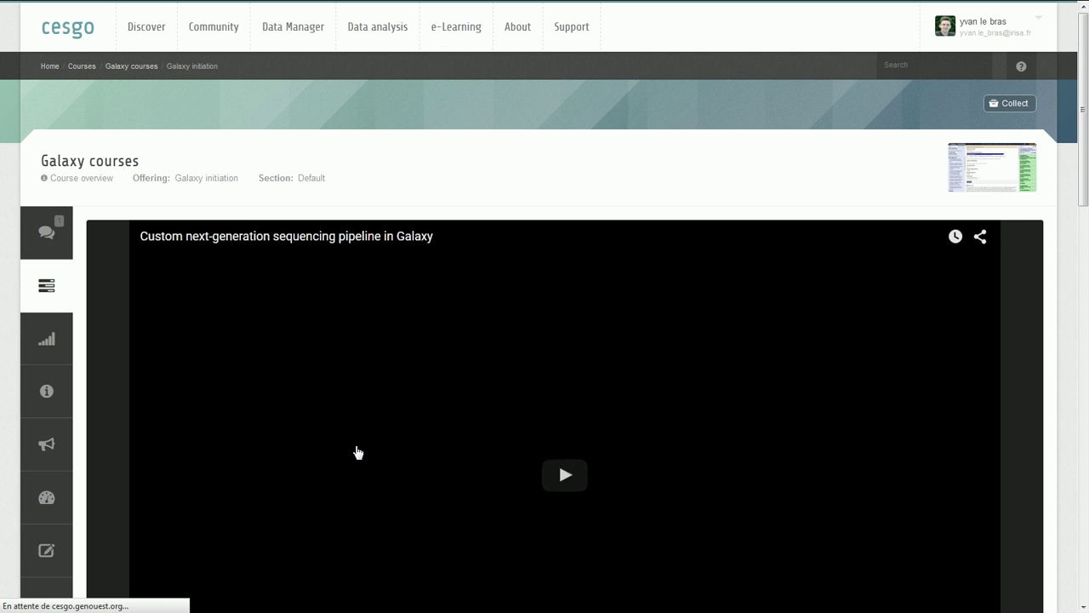
scroll(358, 451, down, 3)
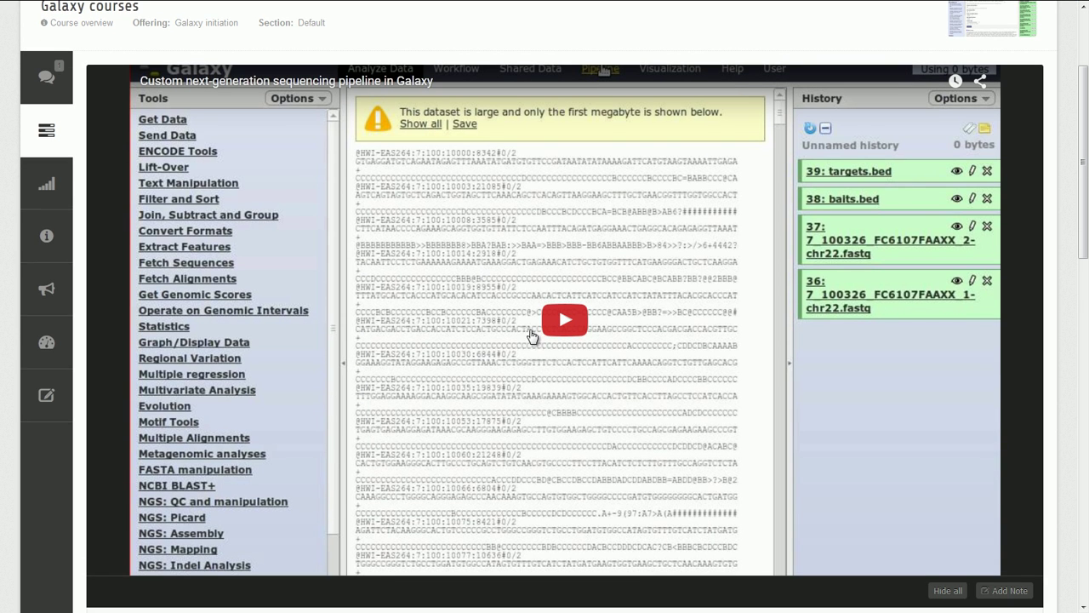
click(555, 326)
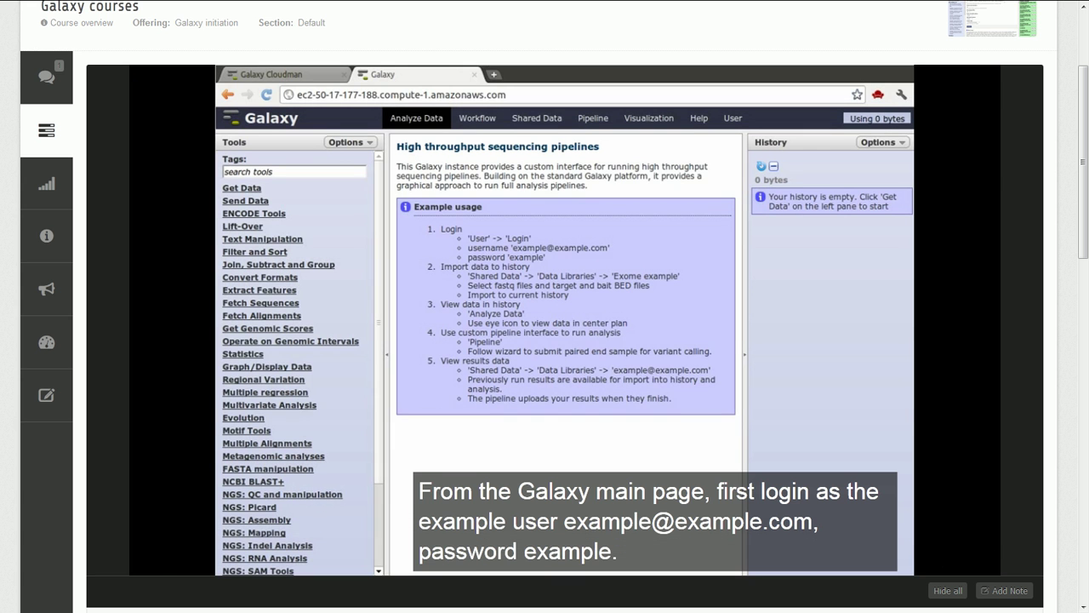
scroll(544, 340, down, 2)
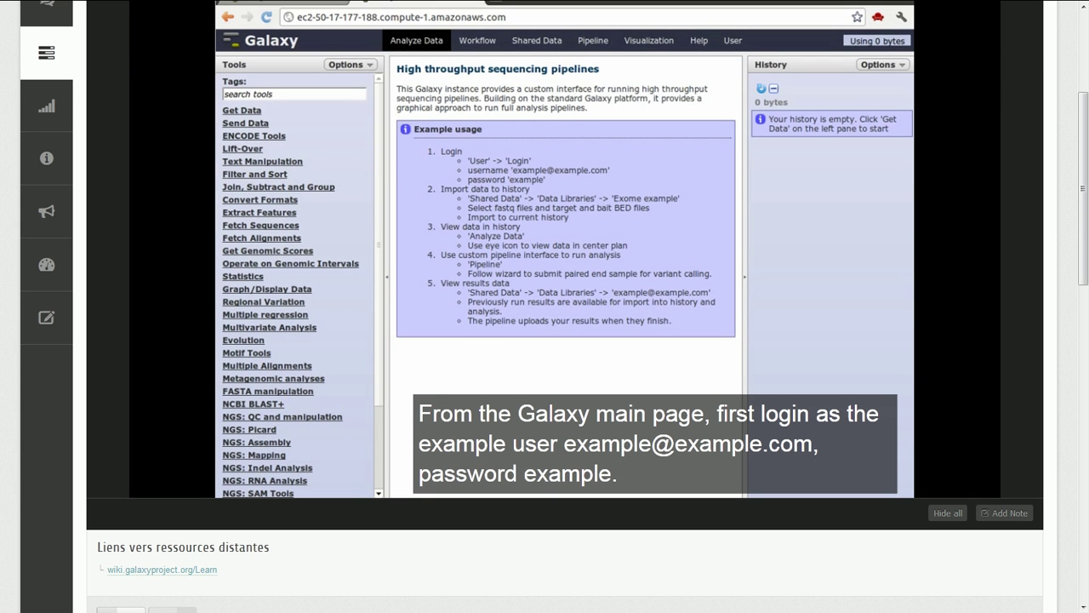
scroll(544, 340, up, 2)
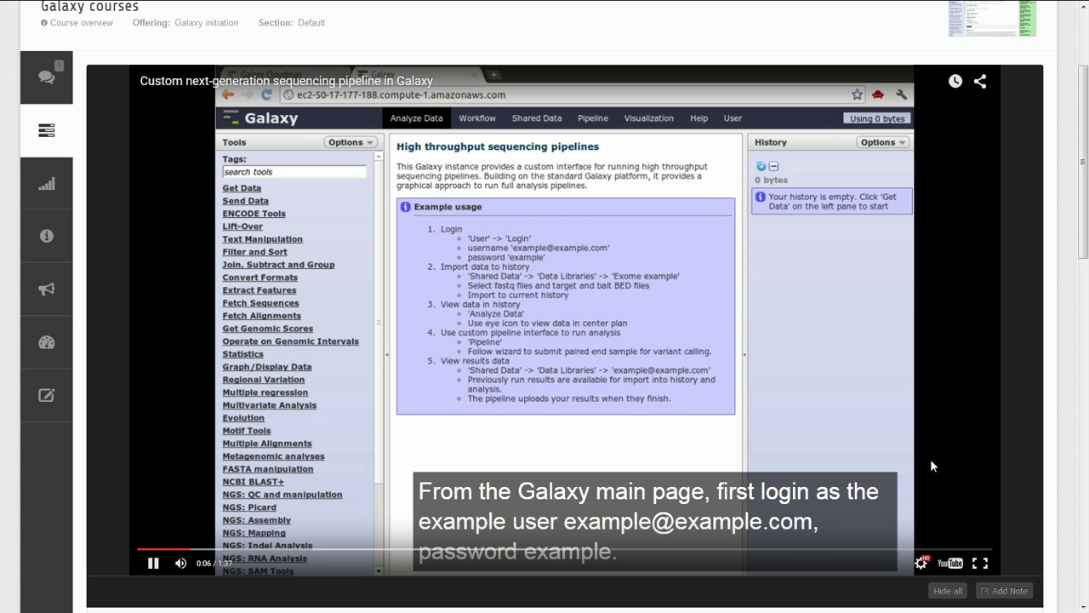
- Add a note reading "Time coded note" to the playing video
click(1006, 593)
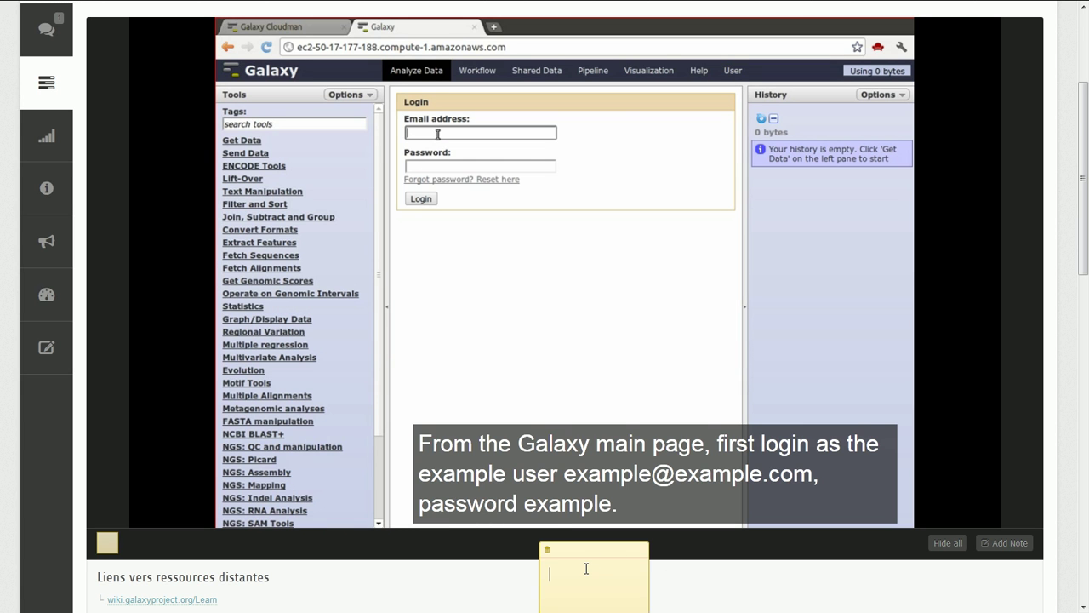
text(Timec)
key(BackSpace)
text(coded note)
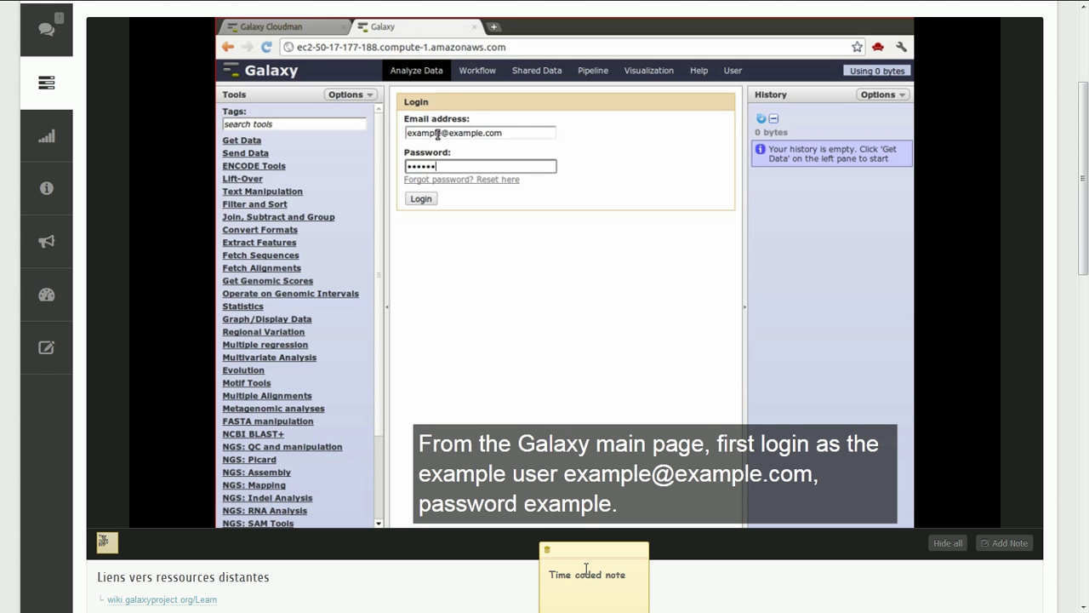
scroll(586, 570, down, 4)
scroll(586, 574, up, 2)
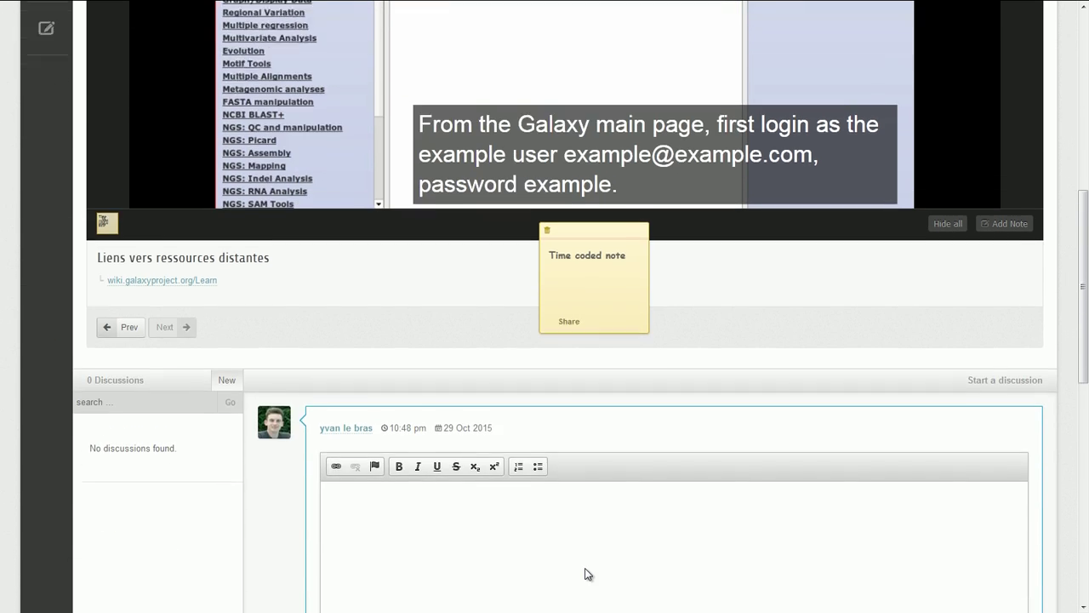
- Add a second note reading "Another note..." to the playing video and share it
scroll(585, 574, up, 1)
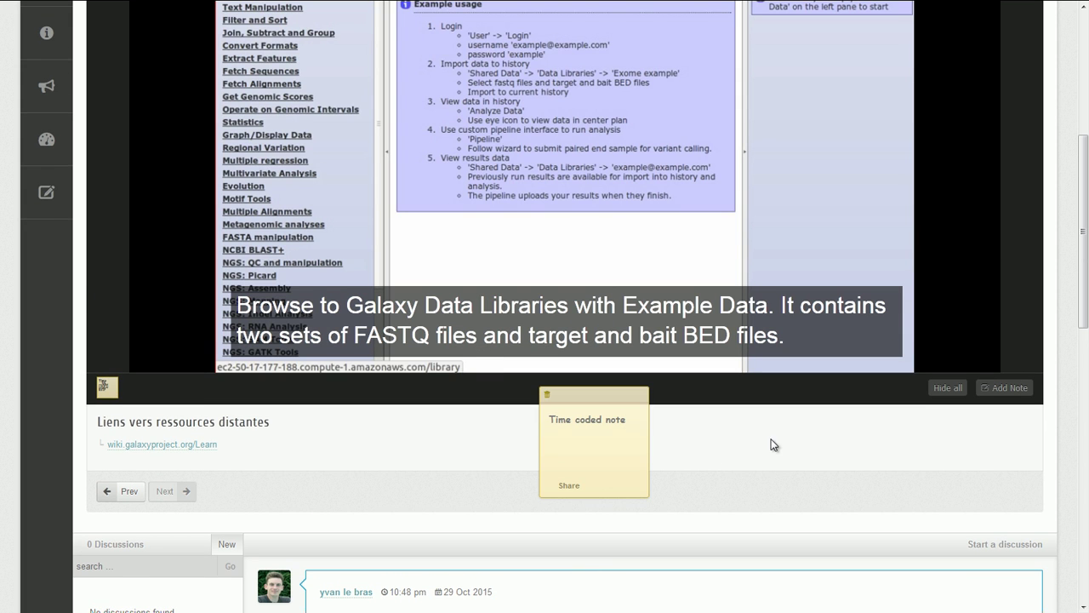
click(1005, 388)
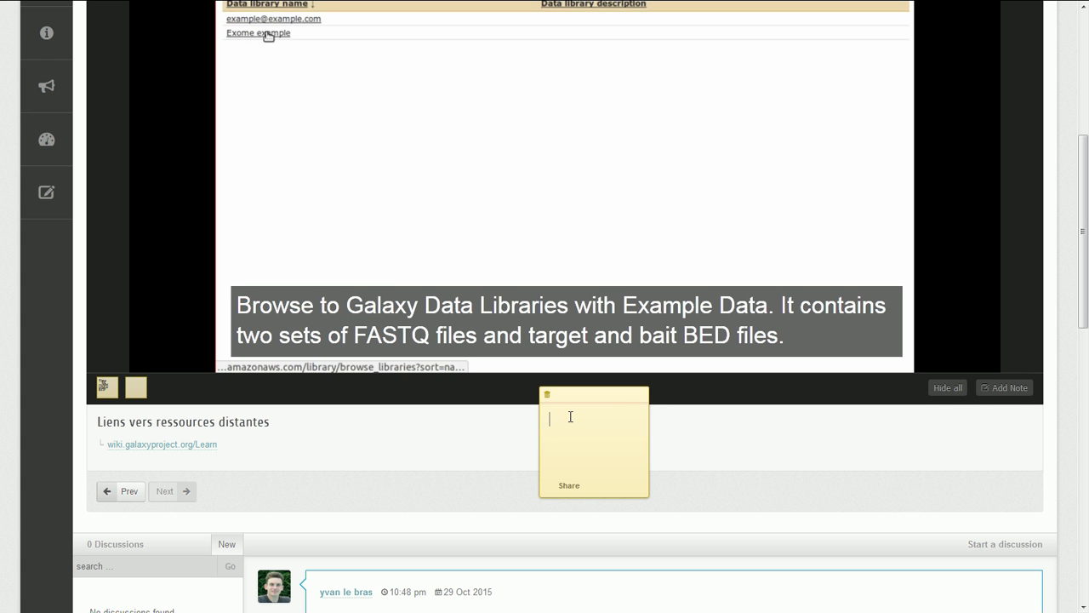
text(Another )
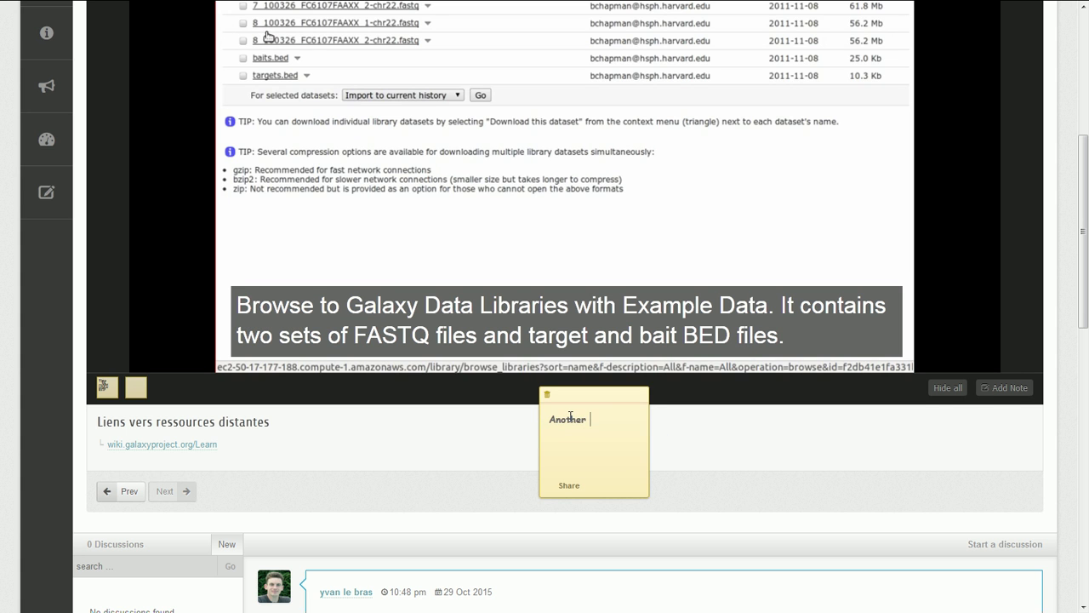
text(note)
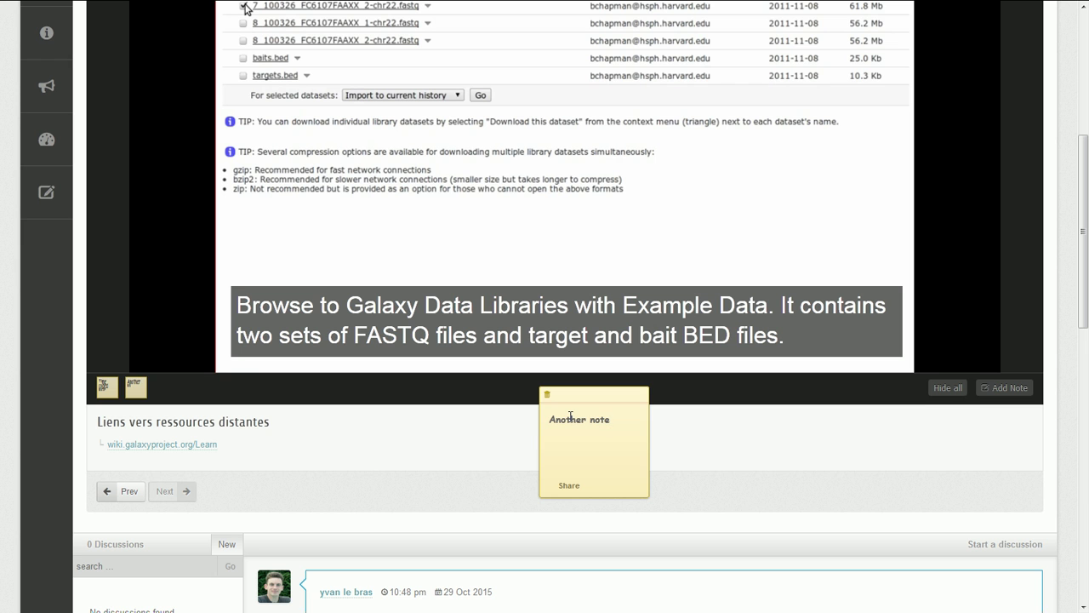
text(...)
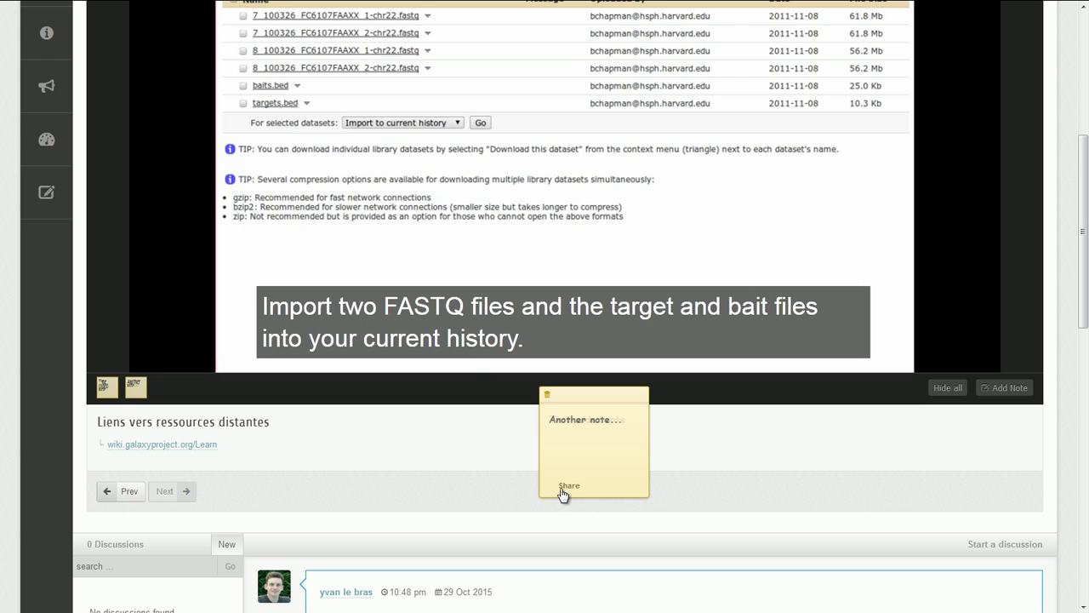
click(568, 486)
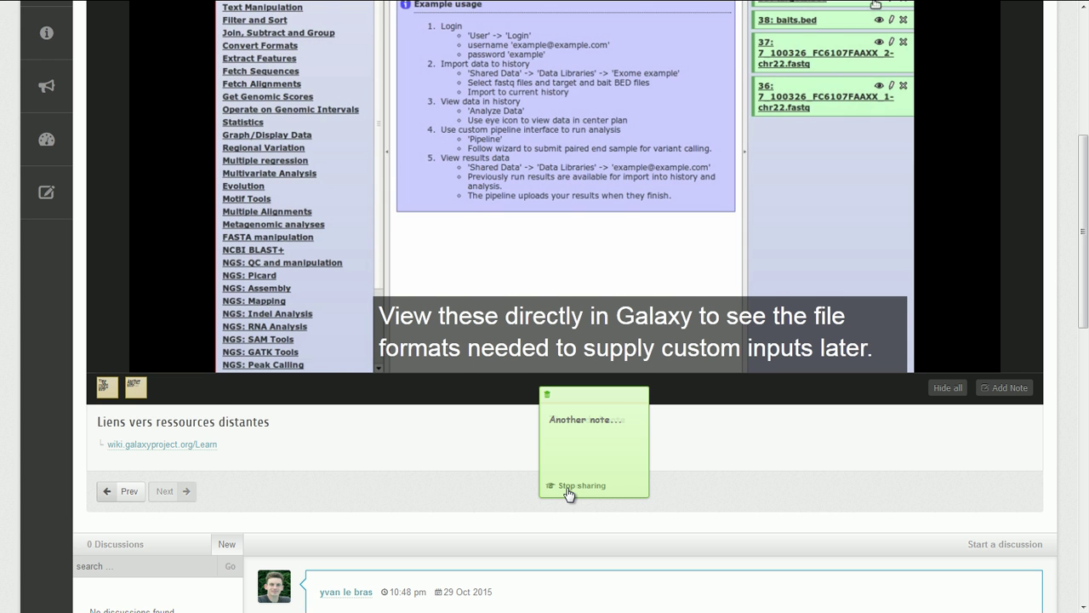
- View the discussion area below the video, and look through the offering's Progress, Pages and Dashboard sections
scroll(568, 492, down, 3)
scroll(568, 488, down, 4)
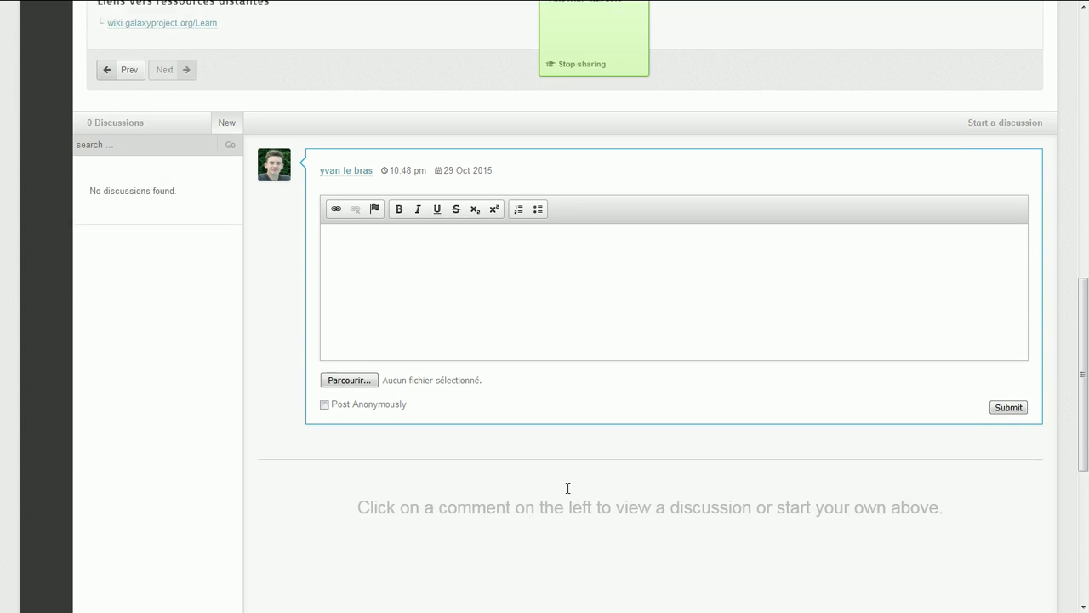
scroll(567, 487, up, 7)
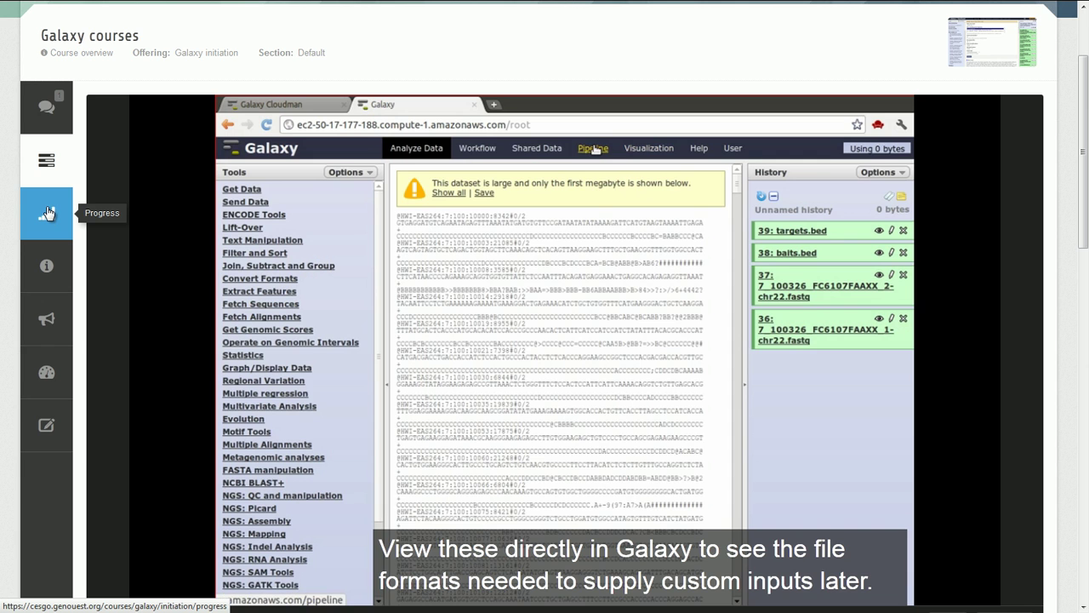
click(48, 213)
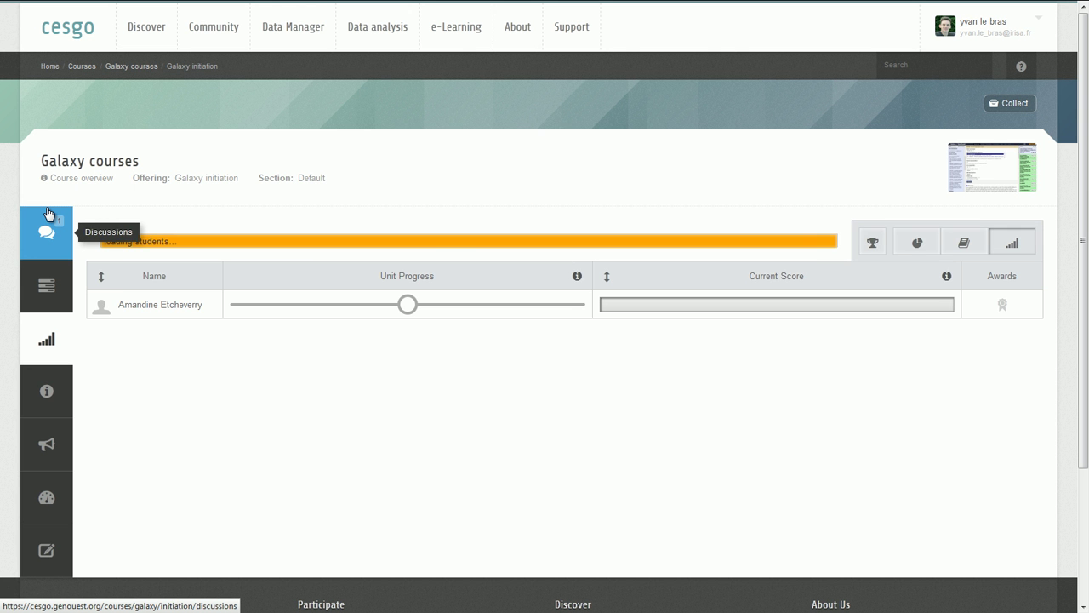
click(54, 398)
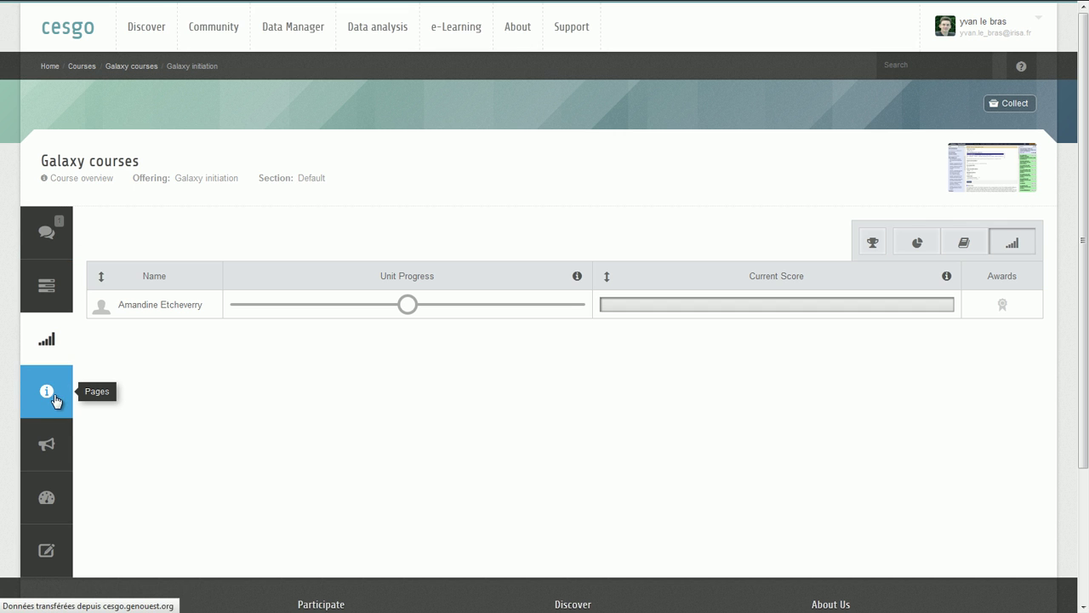
scroll(54, 397, down, 1)
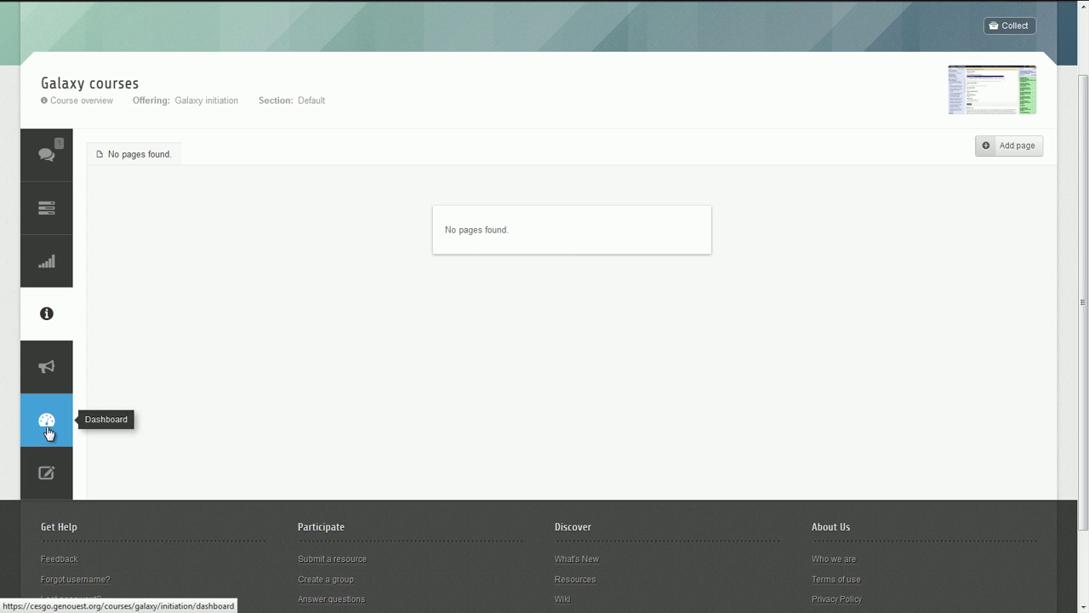
click(49, 433)
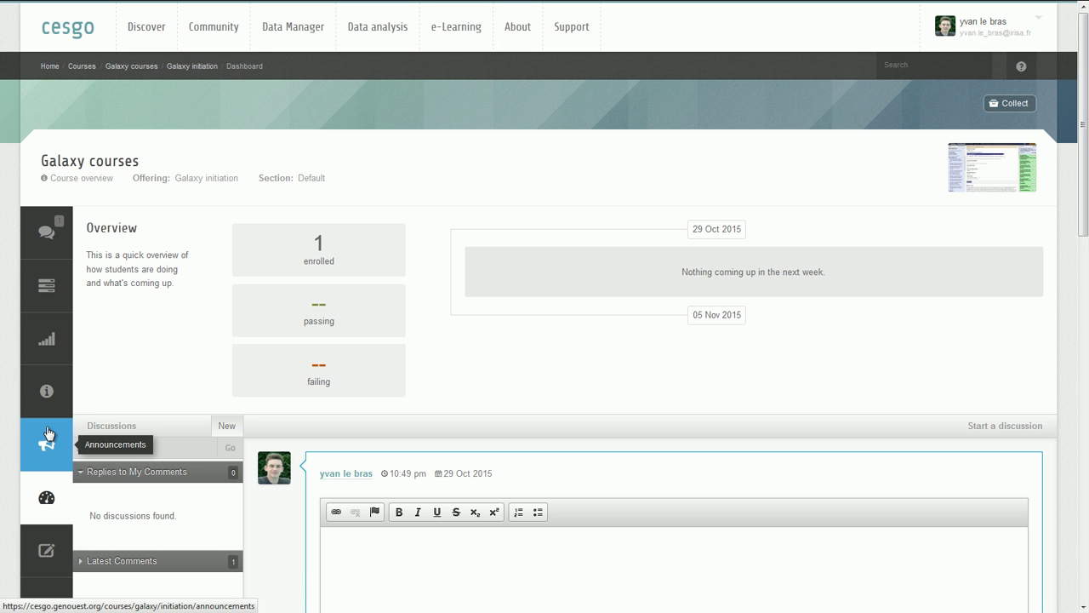
- Open the Notes section and review the private and shared video notes listed under Liens vers ressources distantes
scroll(47, 434, down, 1)
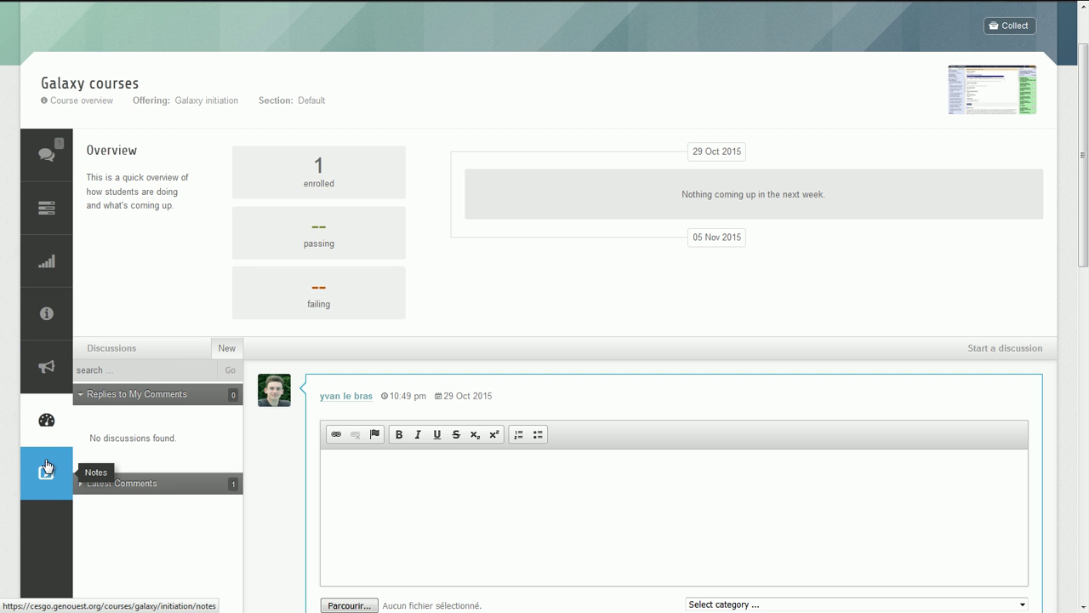
click(47, 466)
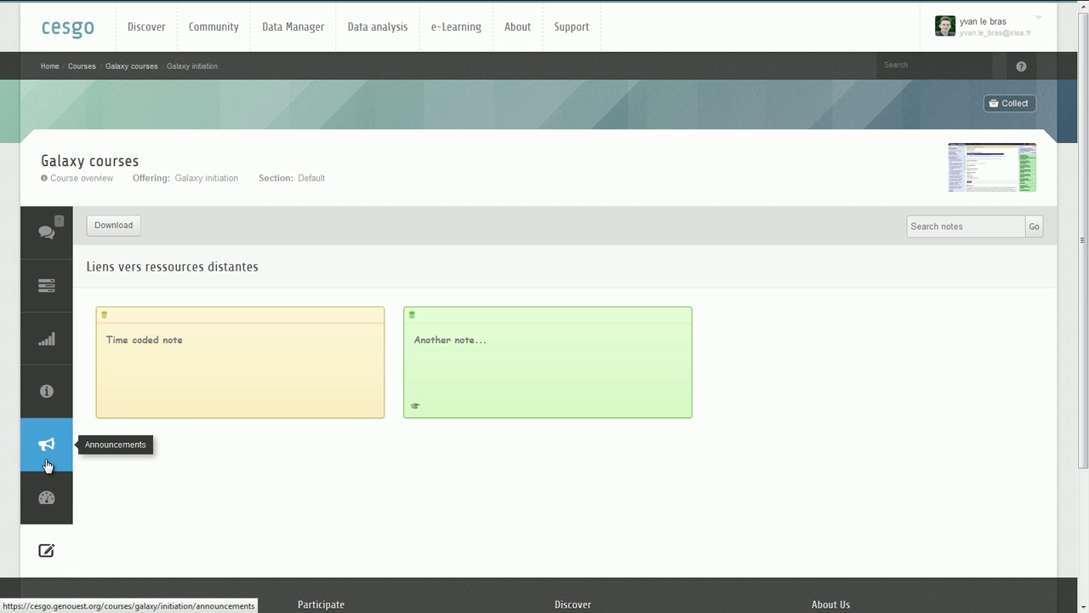
click(271, 370)
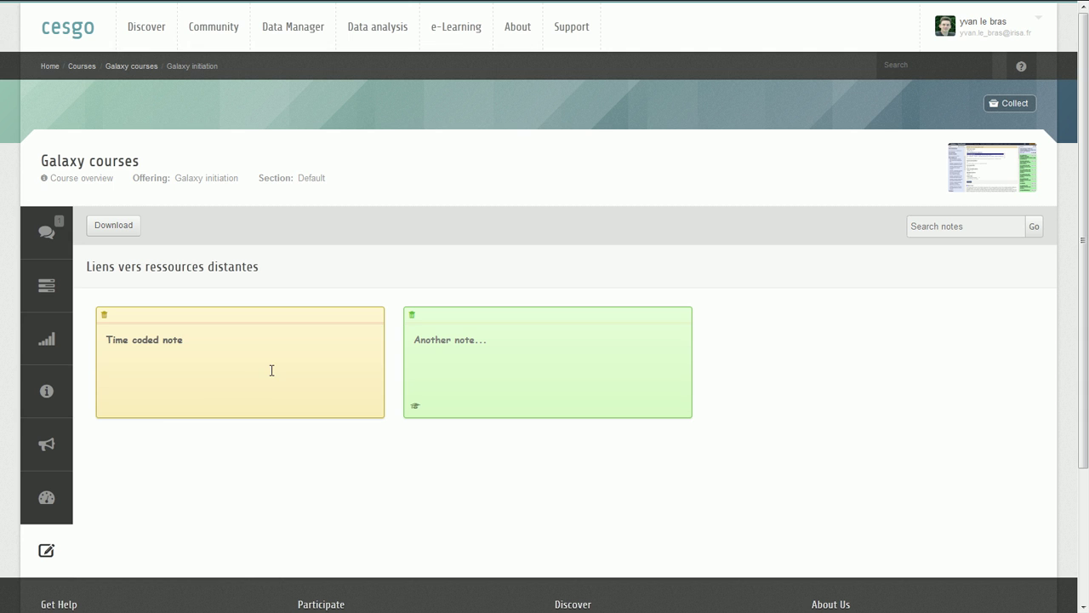
click(427, 351)
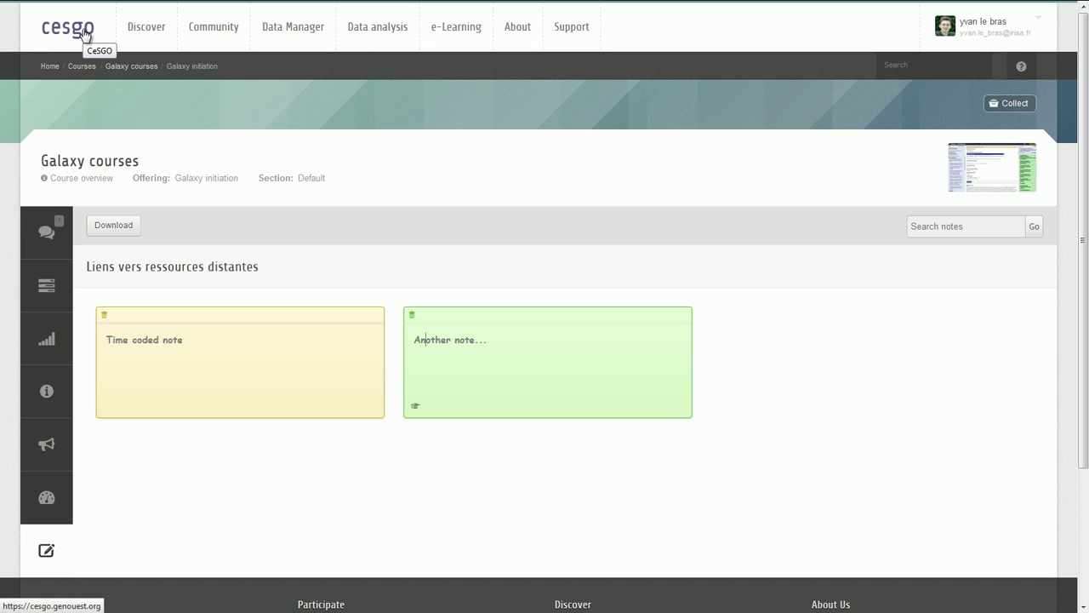
- Return to the list of courses and open the Bioinformatics course overview with its list of offerings
mouse_move(122, 29)
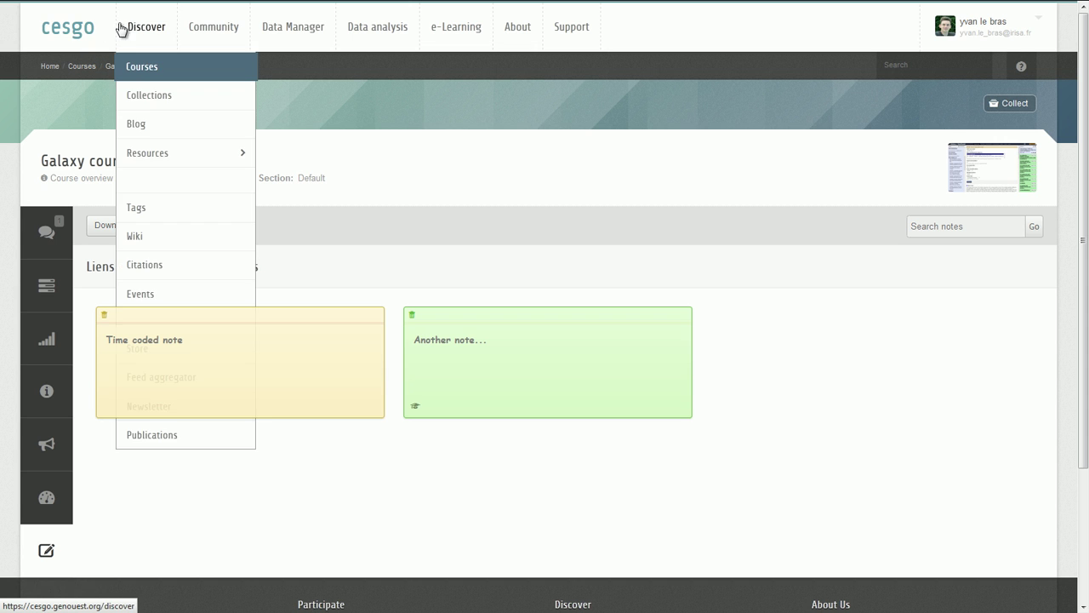
click(136, 68)
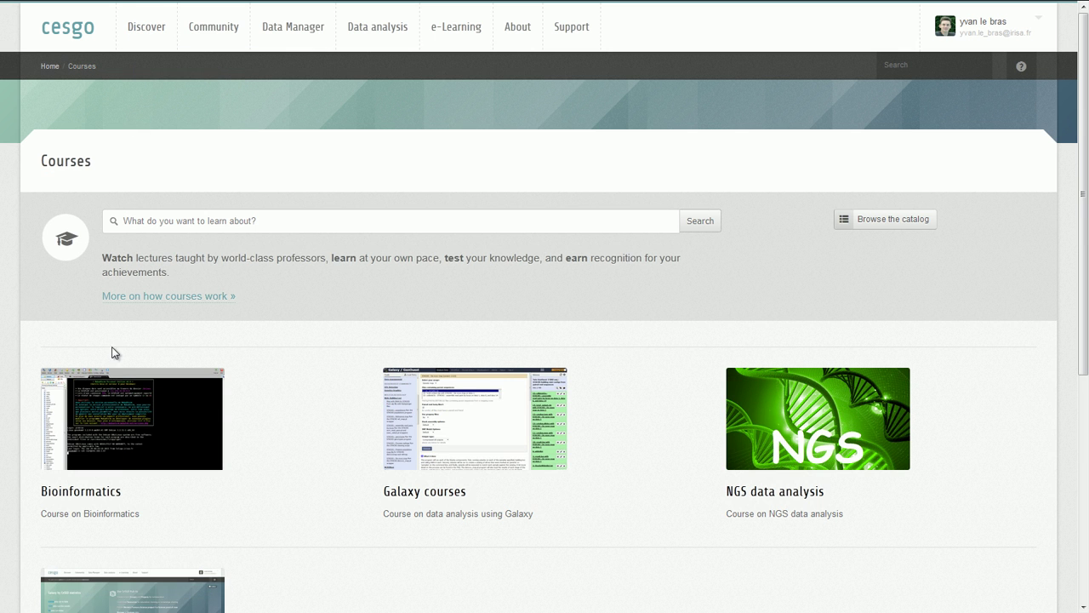
click(114, 397)
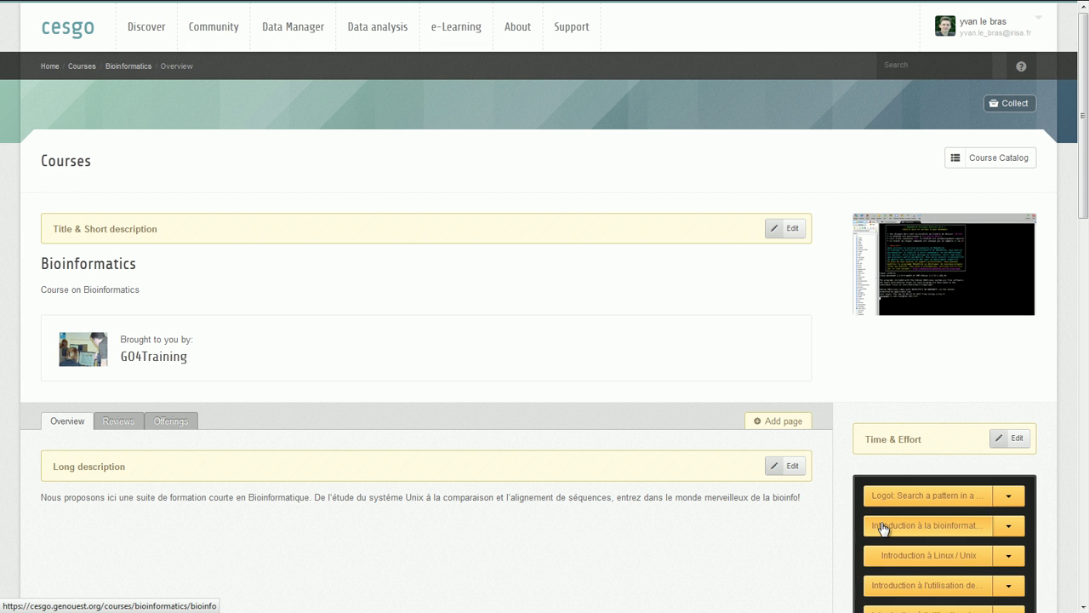
scroll(881, 528, down, 1)
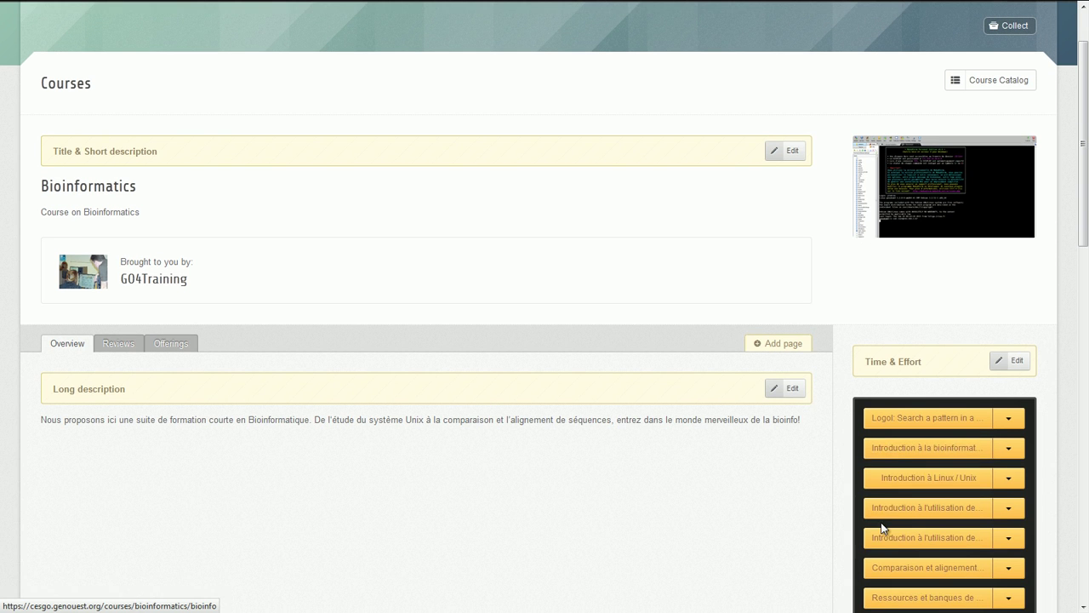
- Open the Introduction à la bioinformatique offering and view its Outline and Progress sections
click(895, 449)
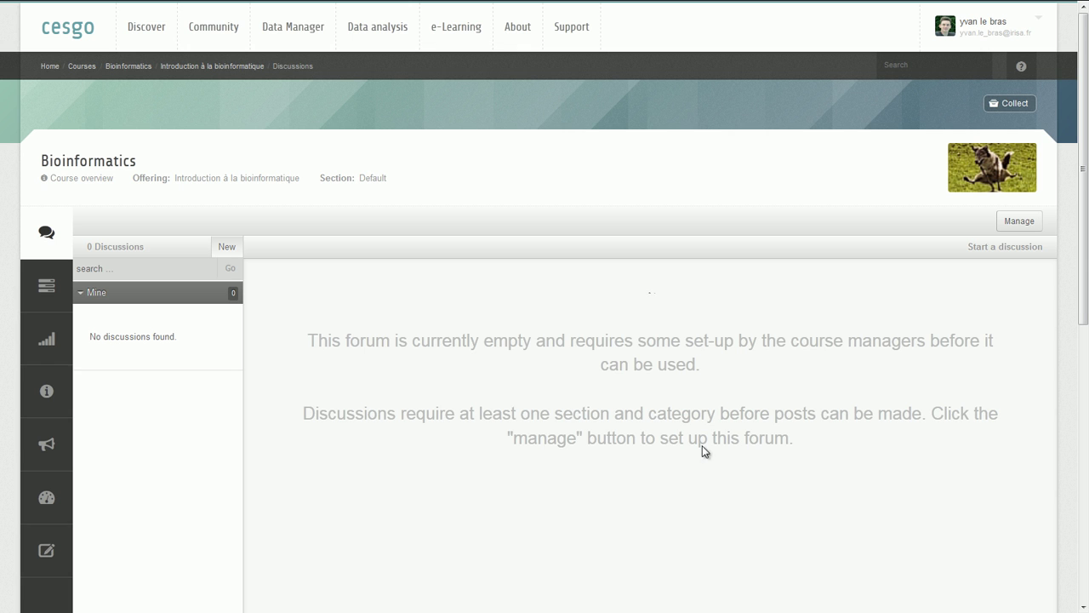
click(54, 292)
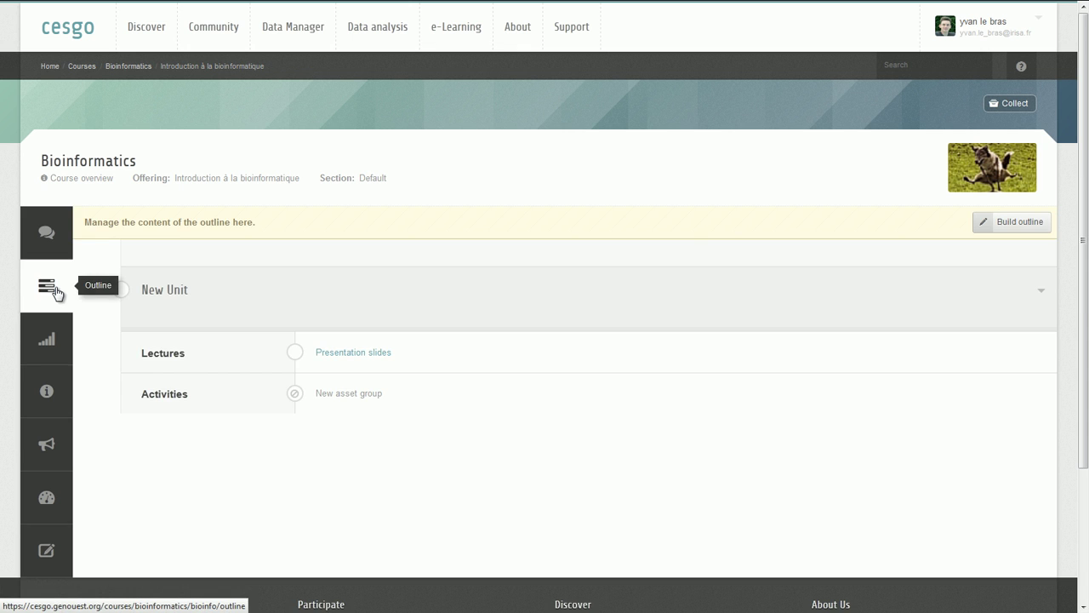
click(52, 349)
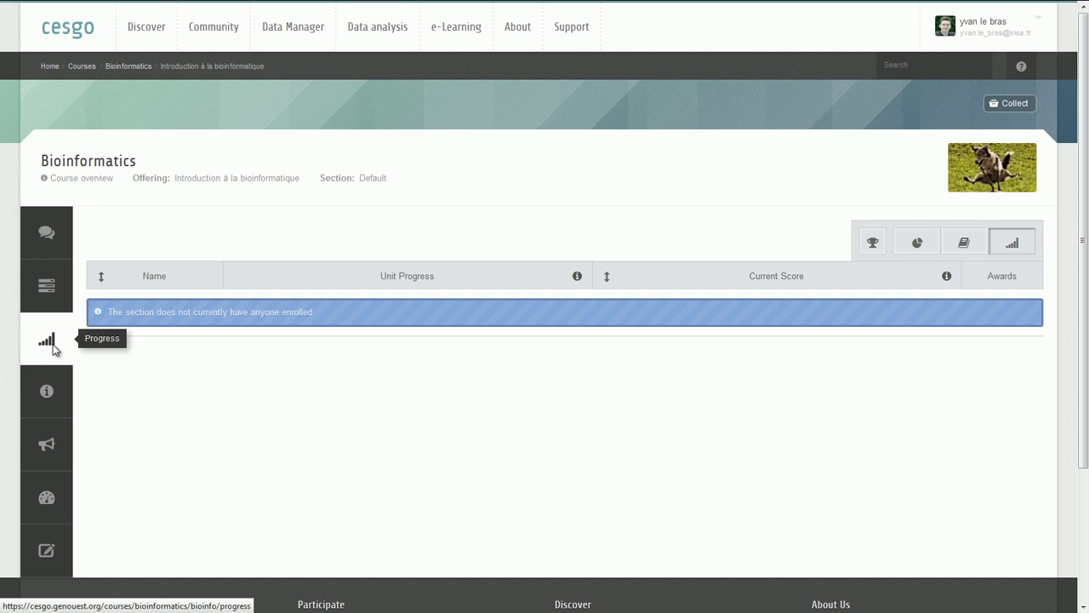
- Go back to the Bioinformatics course, open the Introduction à Linux / Unix offering and expand Exam 1 in its outline
mouse_move(137, 50)
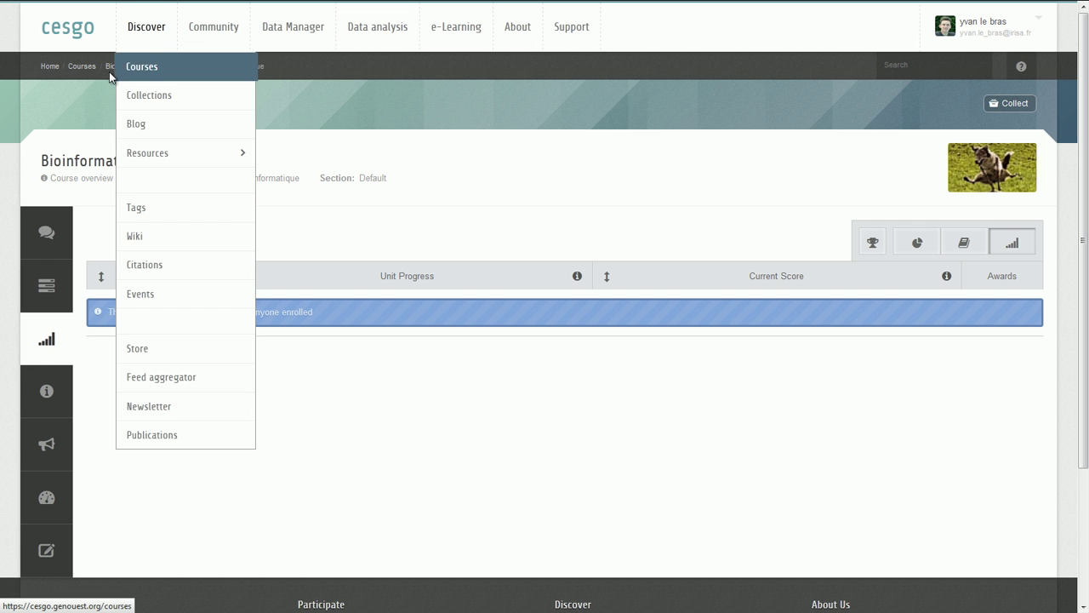
click(121, 68)
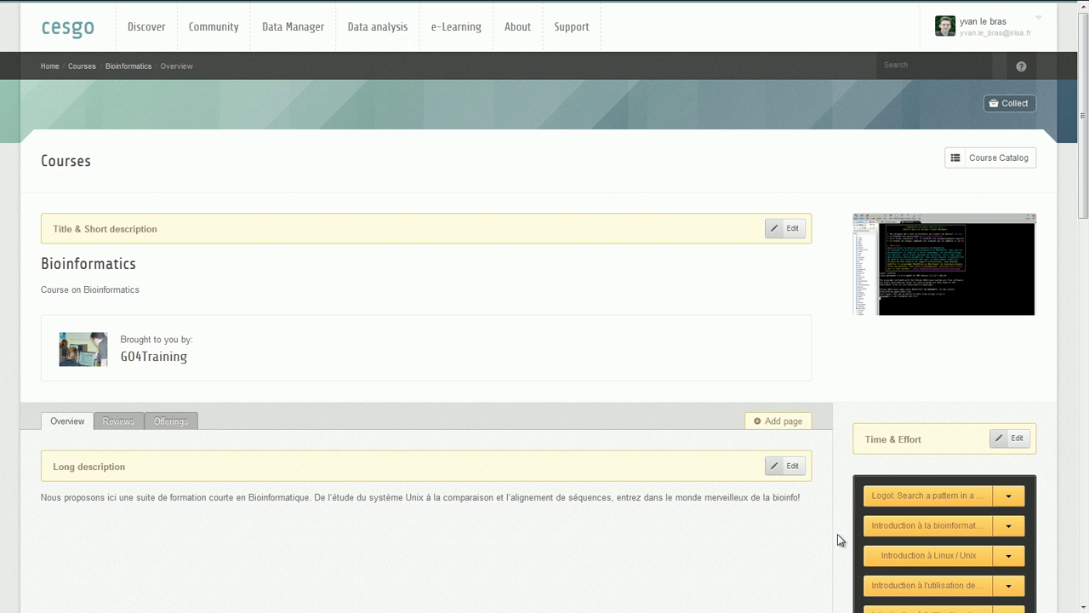
click(891, 559)
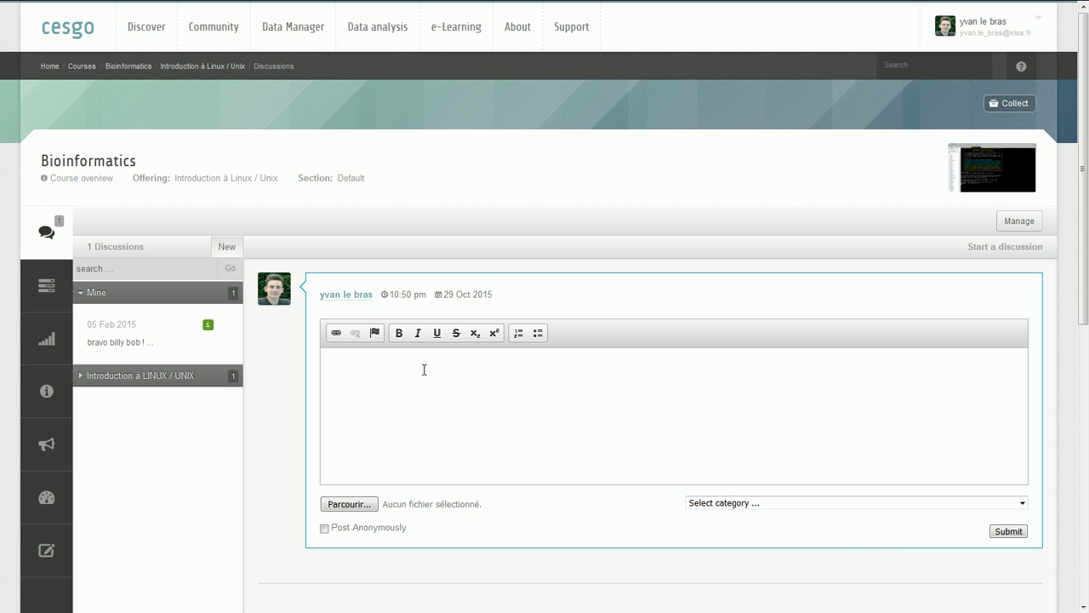
click(50, 291)
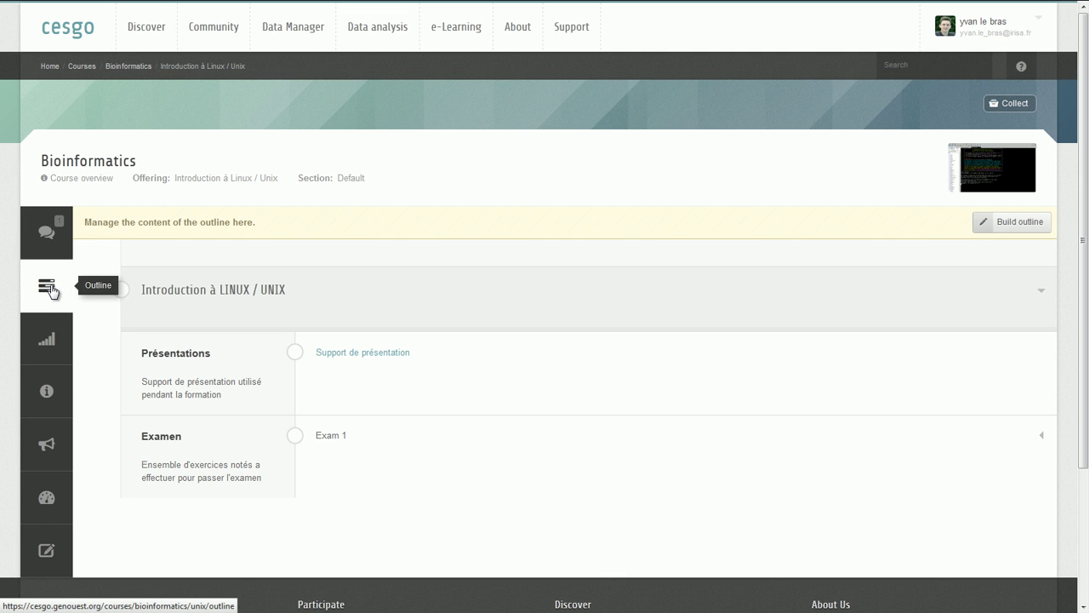
click(322, 438)
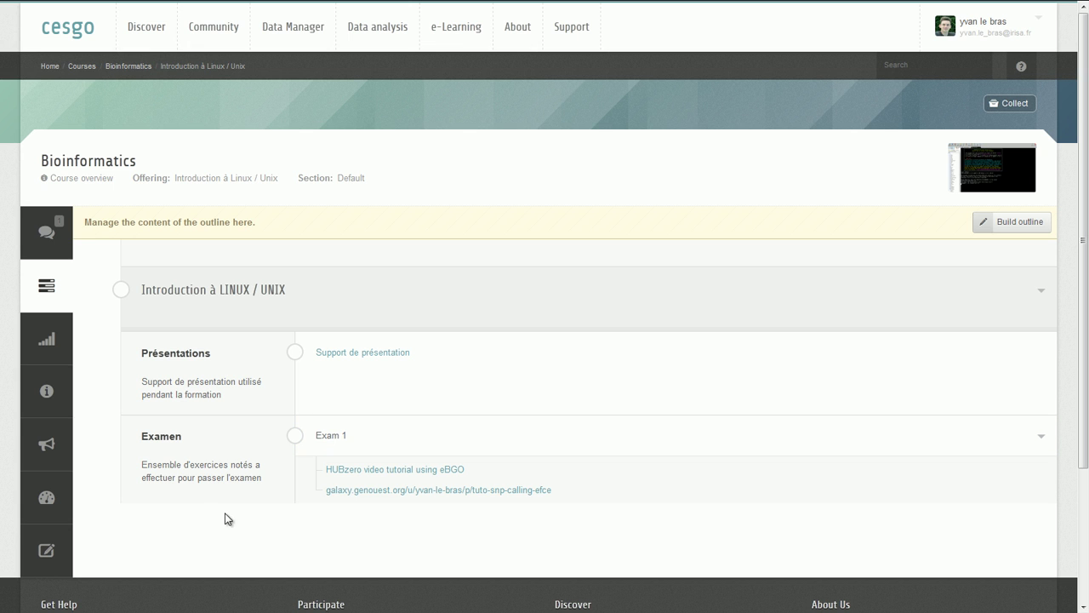
- Review the Progress section of Introduction à Linux / Unix, including the grading policy, the exam statistics and the gradebook
click(56, 348)
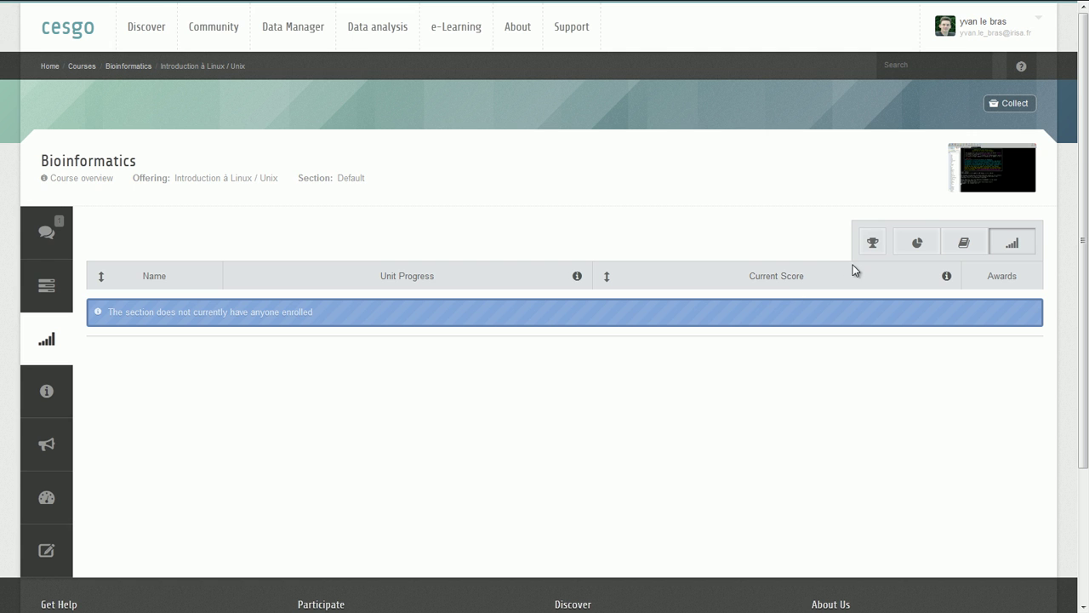
click(870, 243)
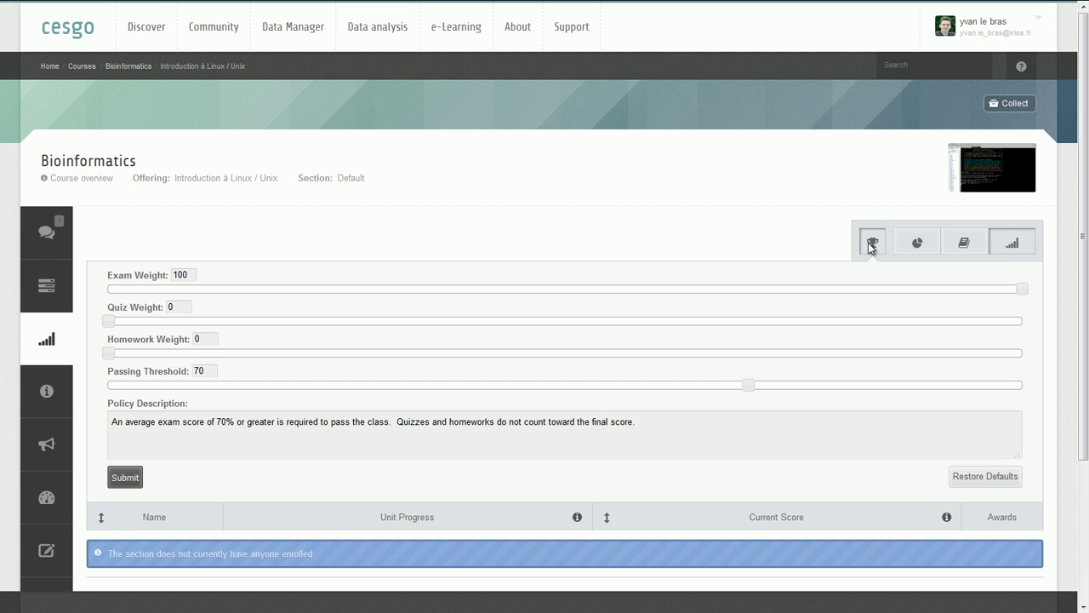
click(869, 243)
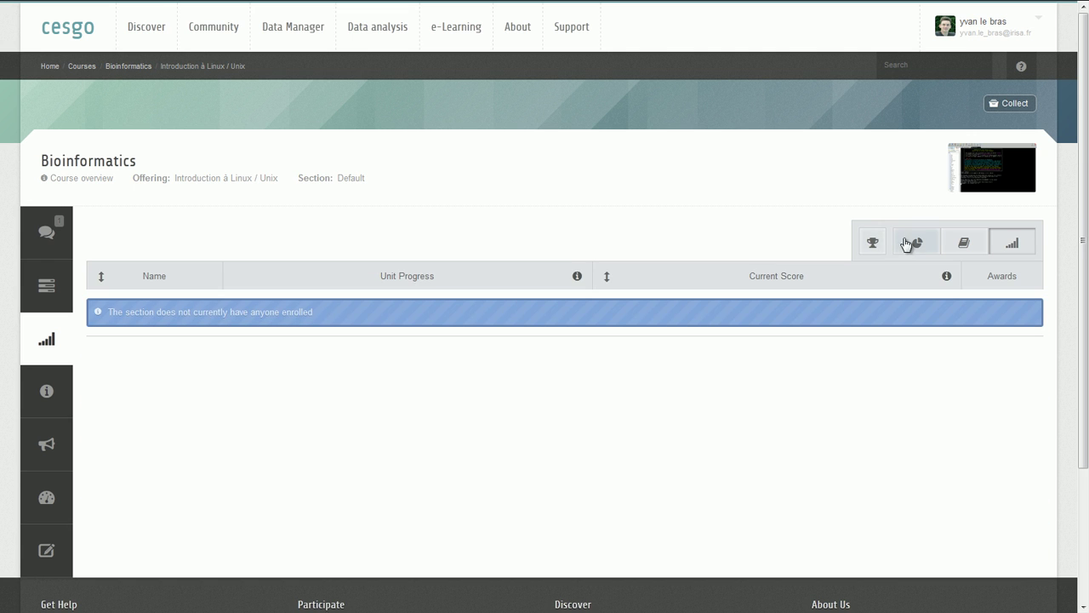
click(912, 243)
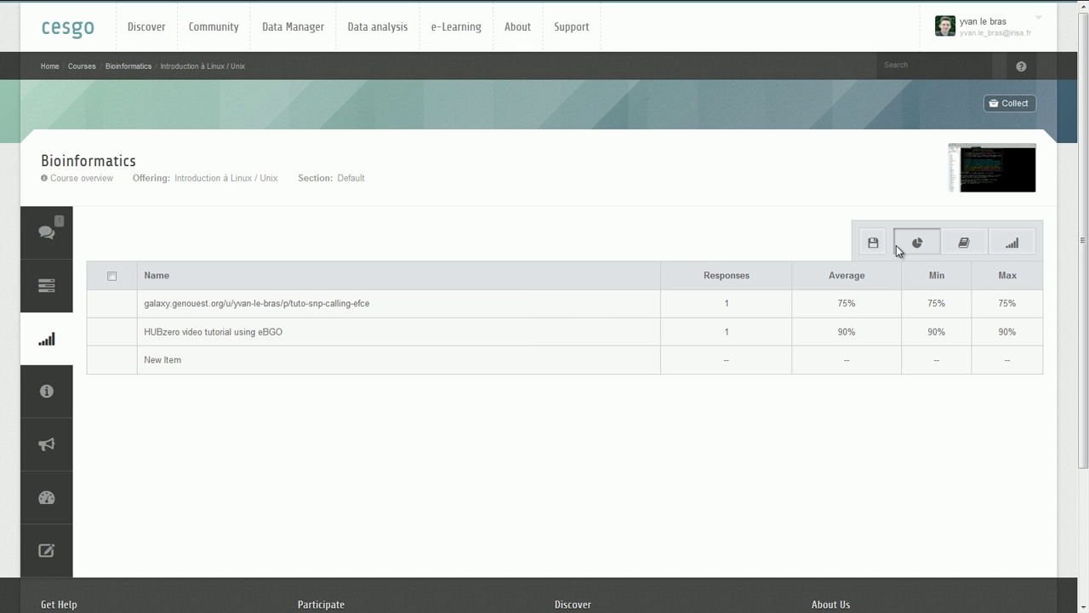
click(956, 244)
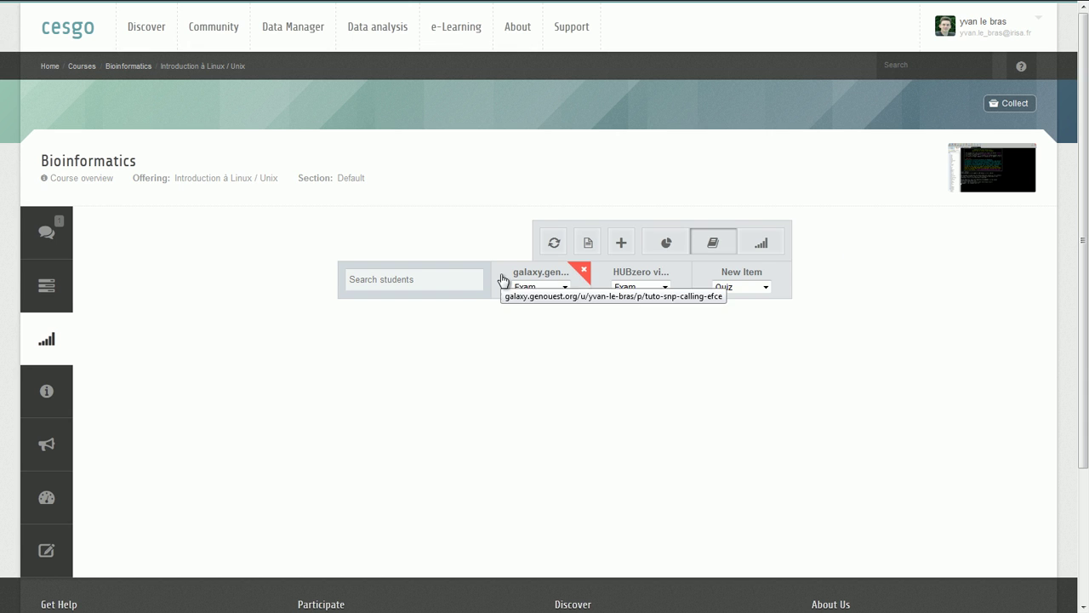
click(462, 280)
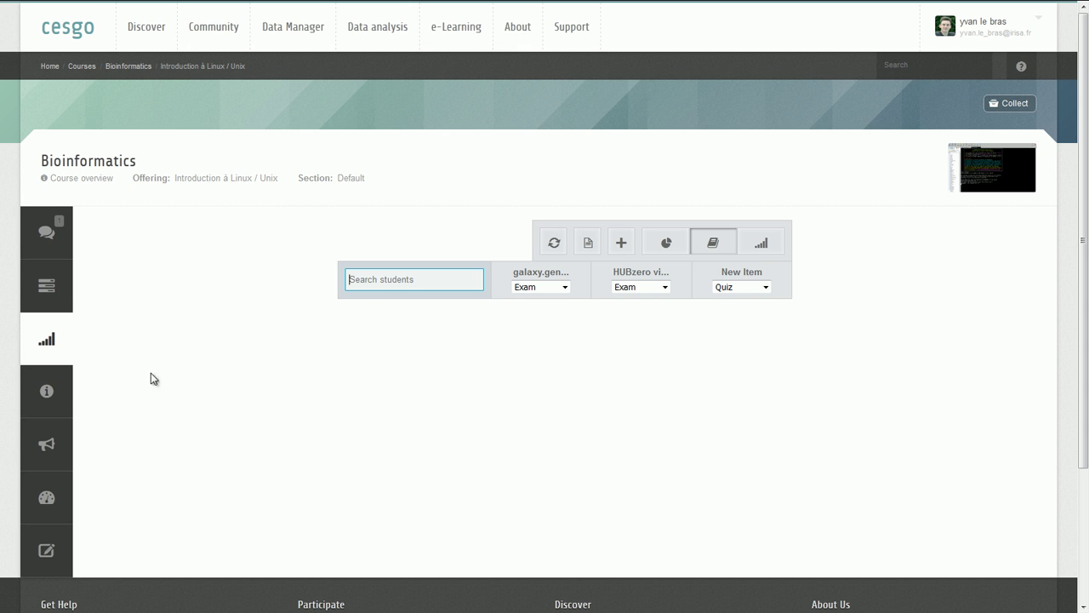
- View the Pages section of Introduction à Linux / Unix and the notes saved for Exam 1
click(48, 393)
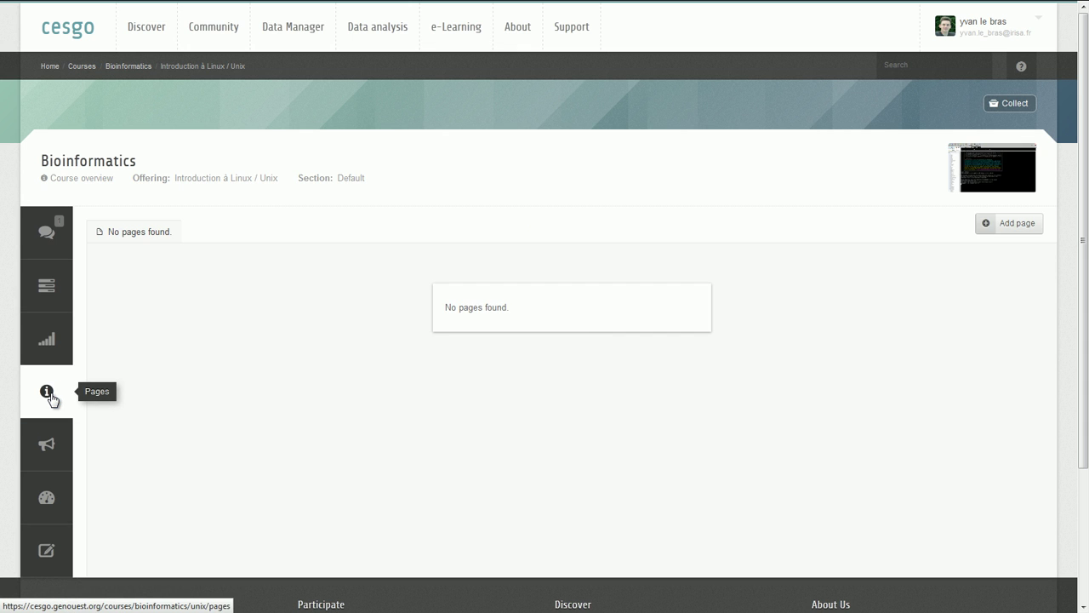
scroll(52, 398, down, 1)
scroll(51, 399, down, 3)
click(51, 399)
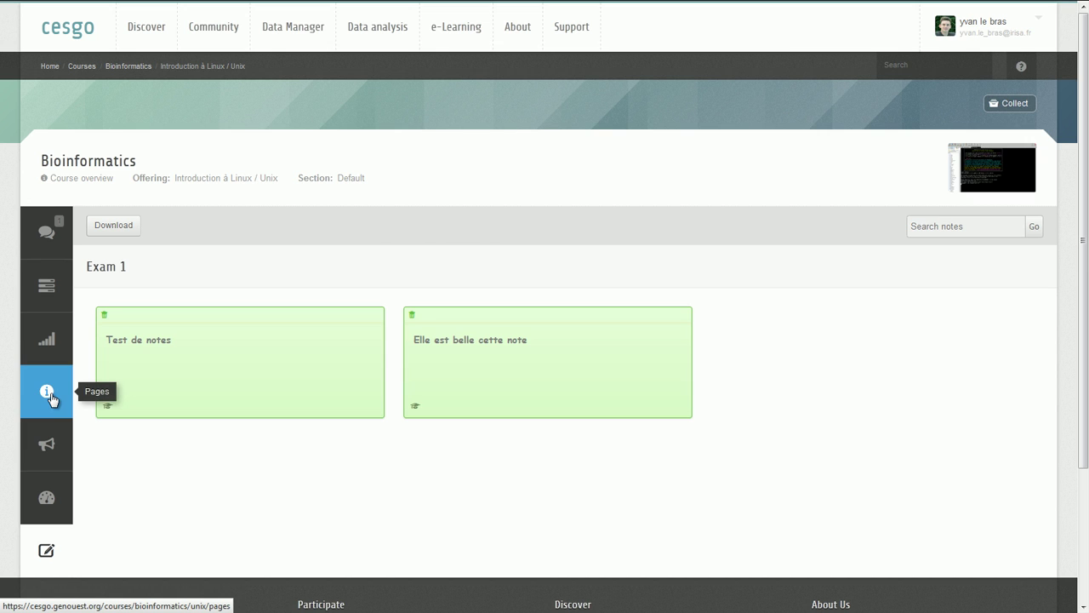